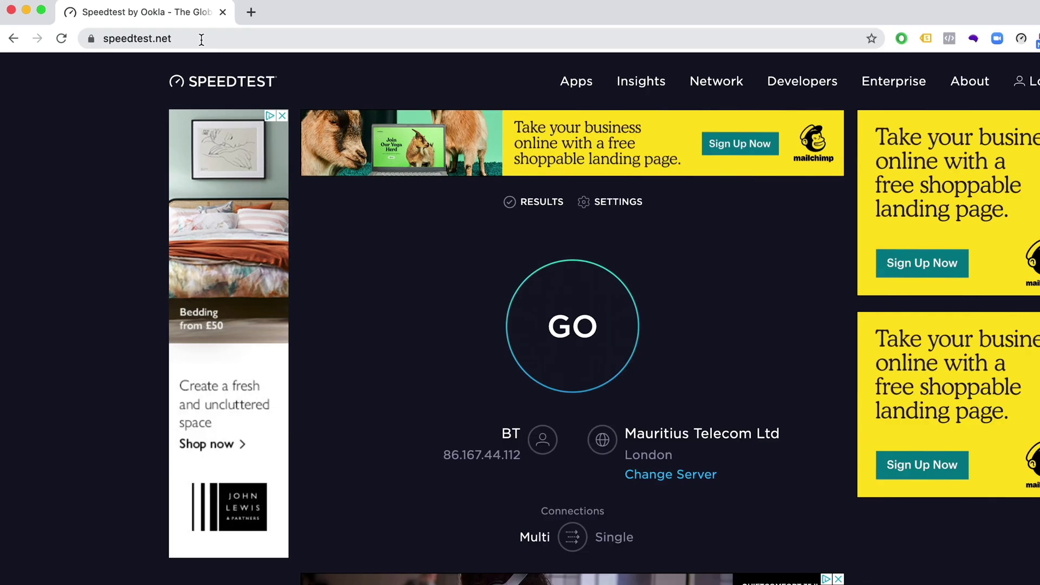
Run a Speedtest by Ookla test, getting 6 ms ping, 66.81 Mbps down, 17.67 up.
{"action": "left_click", "coordinate": [201, 39]}
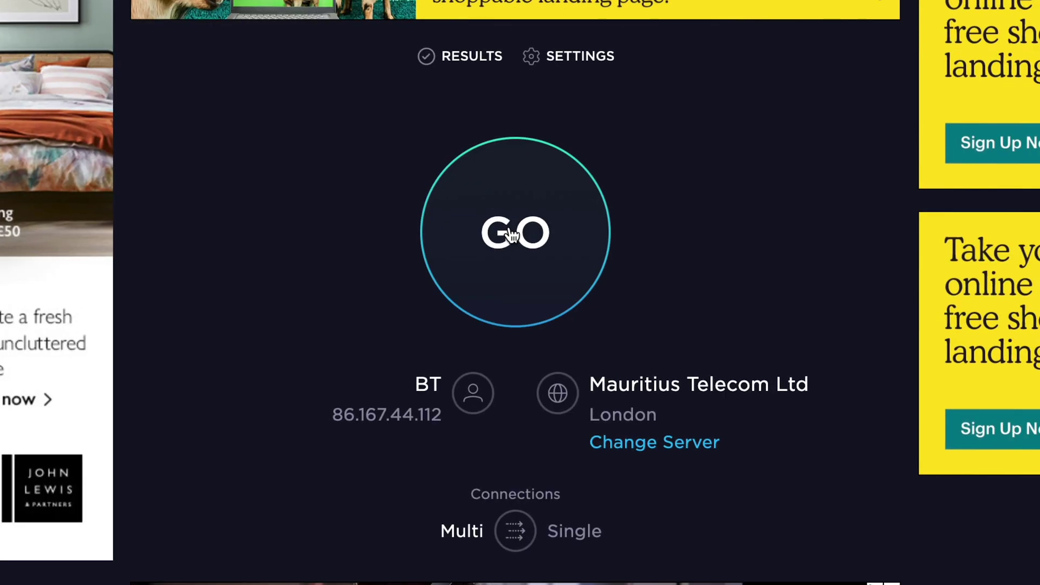
{"action": "left_click", "coordinate": [948, 552]}
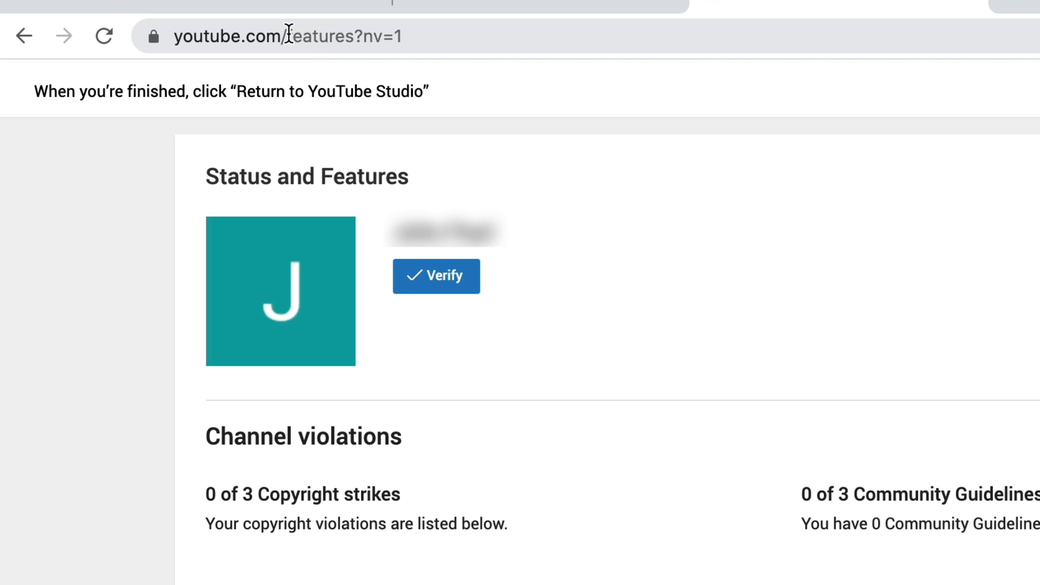
Find the Live streaming card on youtube.com/features and enable it, reaching account verification.
{"action": "left_click_drag", "start_coordinate": [289, 34], "coordinate": [366, 33]}
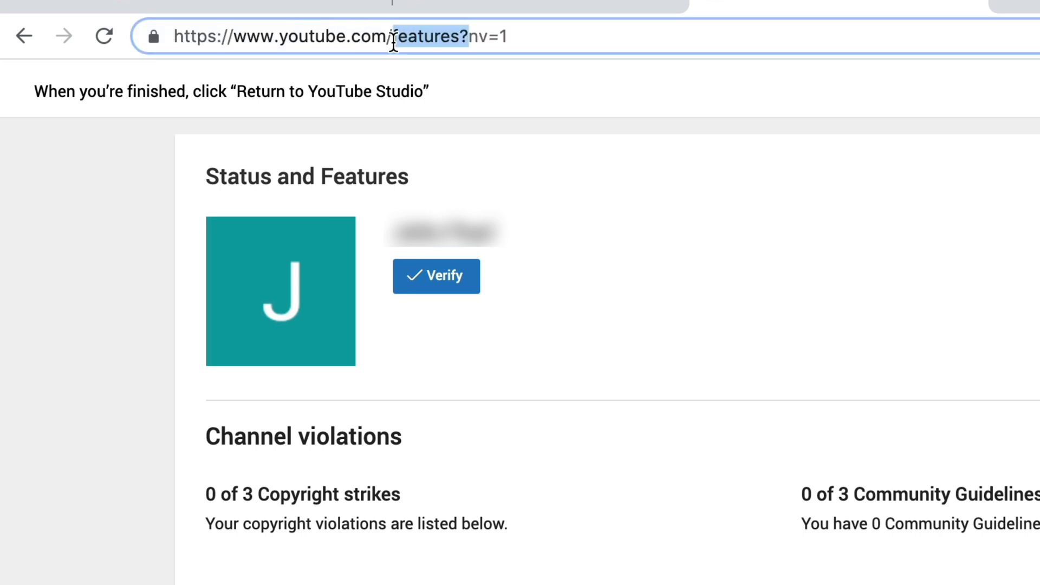
{"action": "left_click", "coordinate": [733, 202]}
{"action": "scroll", "coordinate": [740, 205], "scroll_direction": "down", "scroll_amount": 5}
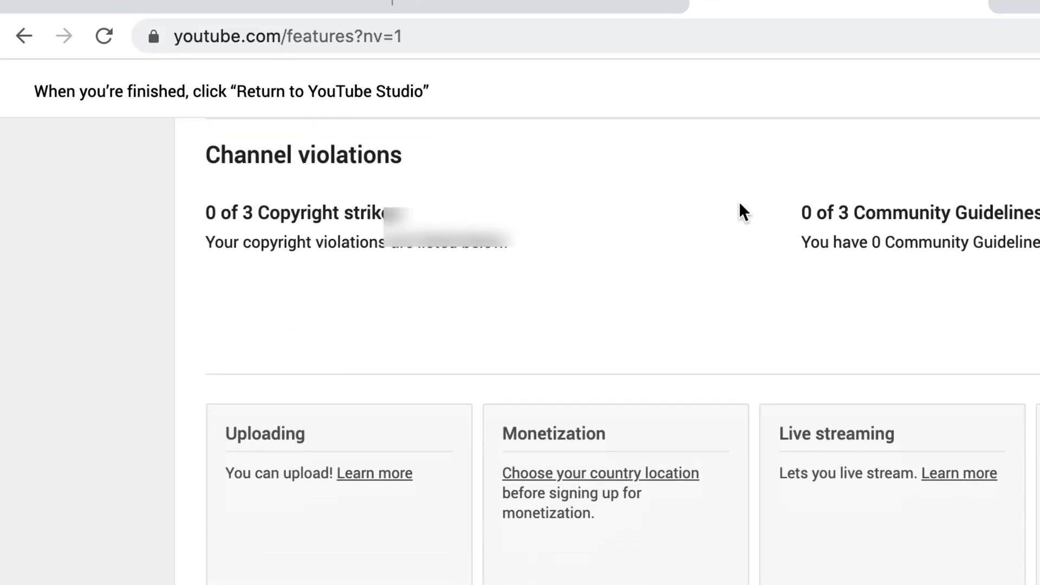
{"action": "scroll", "coordinate": [739, 204], "scroll_direction": "down", "scroll_amount": 1}
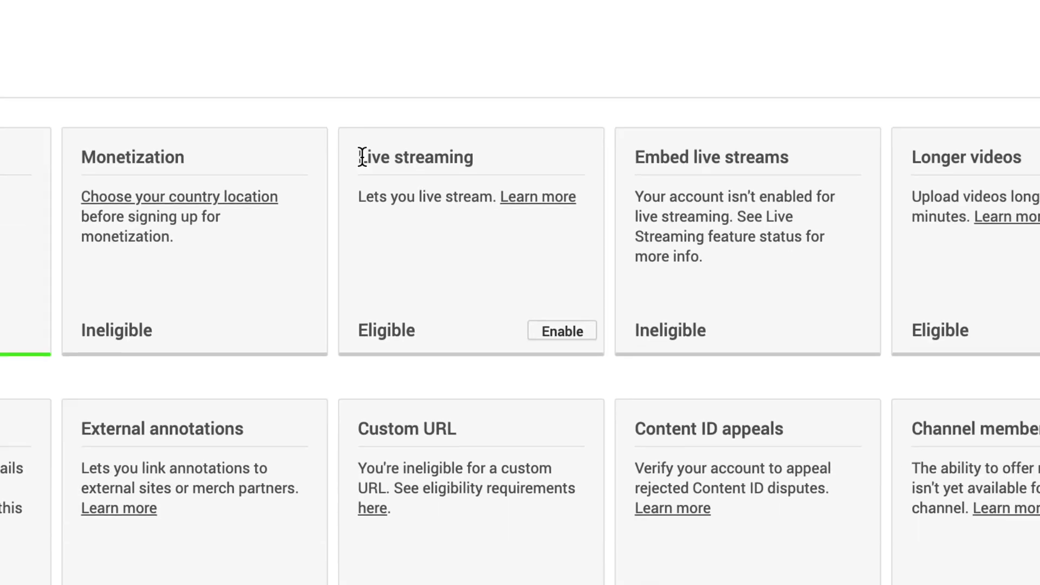
{"action": "left_click_drag", "start_coordinate": [780, 368], "coordinate": [913, 379]}
{"action": "left_click", "coordinate": [905, 403]}
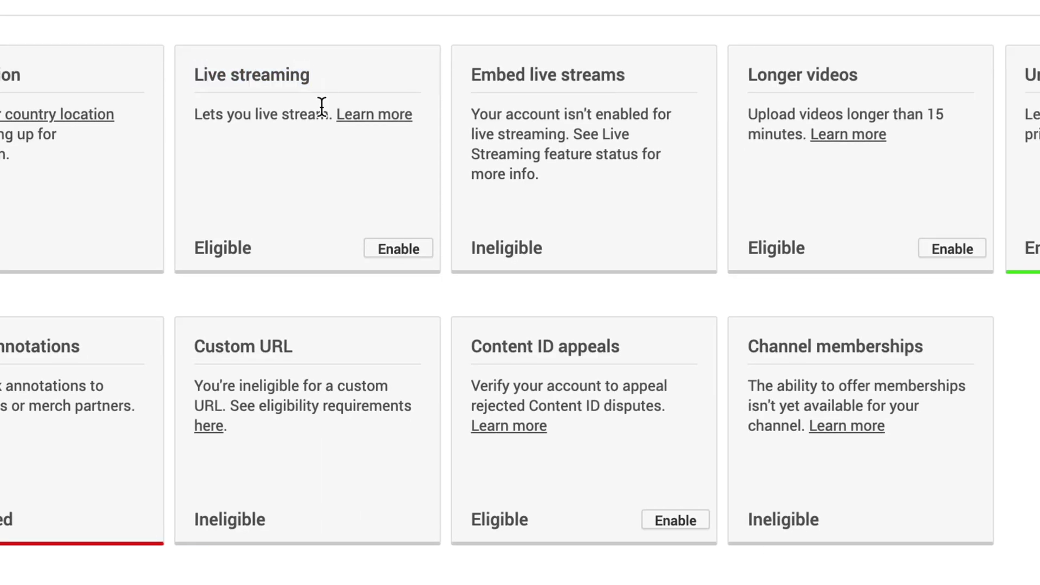
{"action": "left_click", "coordinate": [394, 252]}
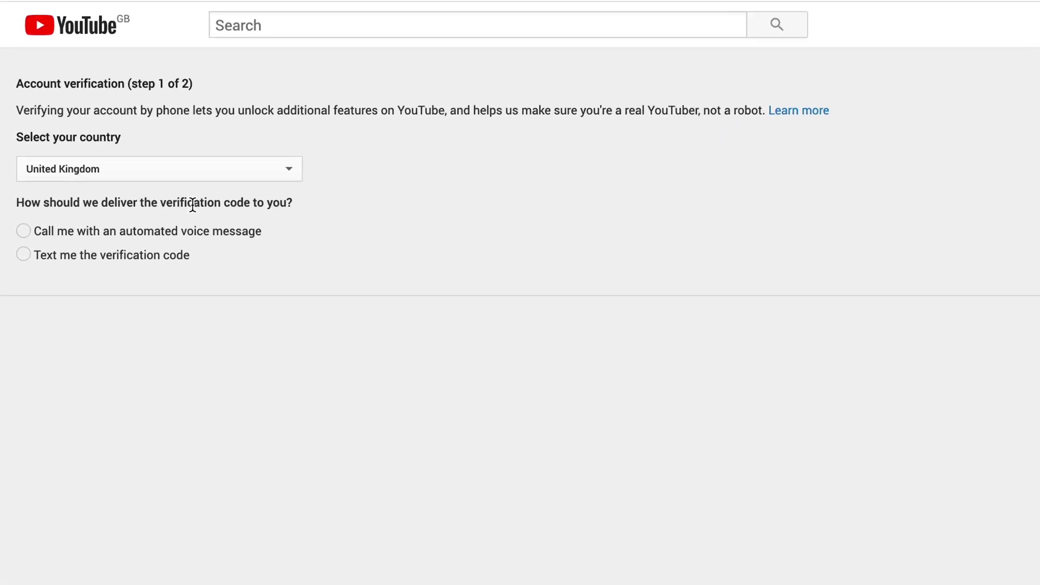
Verify the account by automated voice call after acknowledging the phone-ready notice.
{"action": "left_click", "coordinate": [24, 232]}
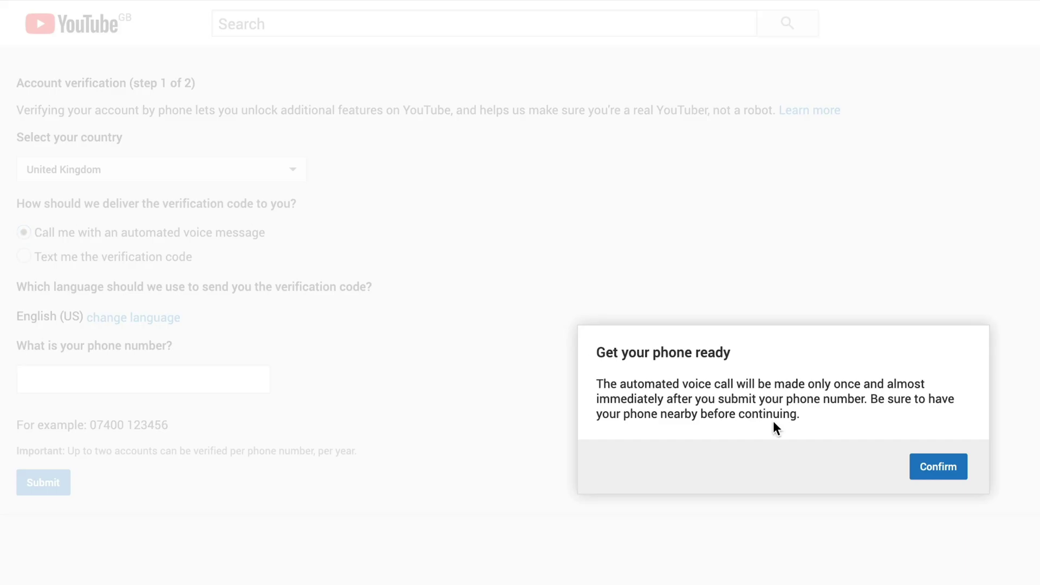
{"action": "left_click", "coordinate": [941, 476]}
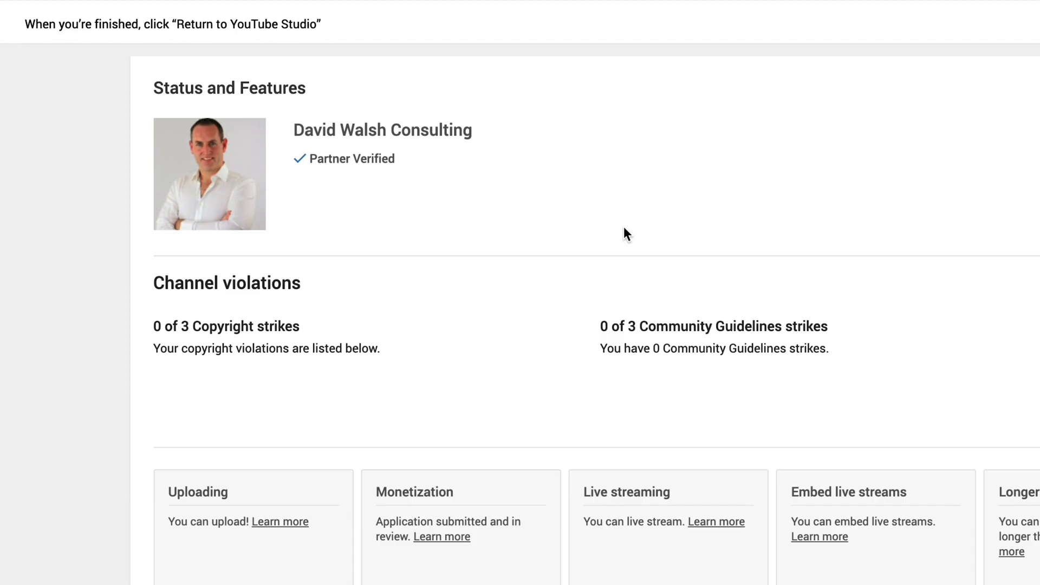
{"action": "scroll", "coordinate": [622, 225], "scroll_direction": "down", "scroll_amount": 5}
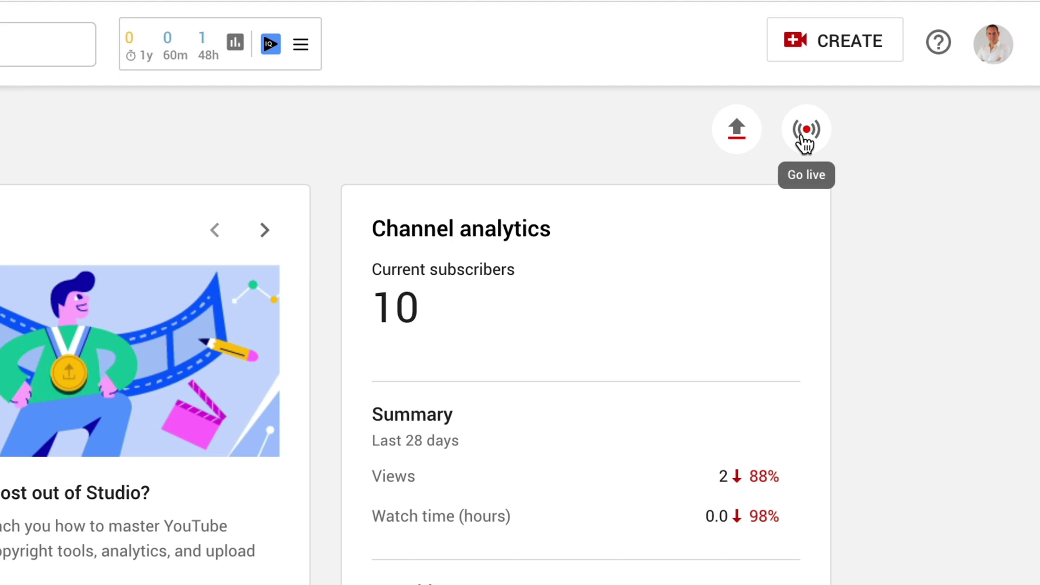
Open the live streaming page through the CREATE menu's Go live option.
{"action": "left_click", "coordinate": [828, 50]}
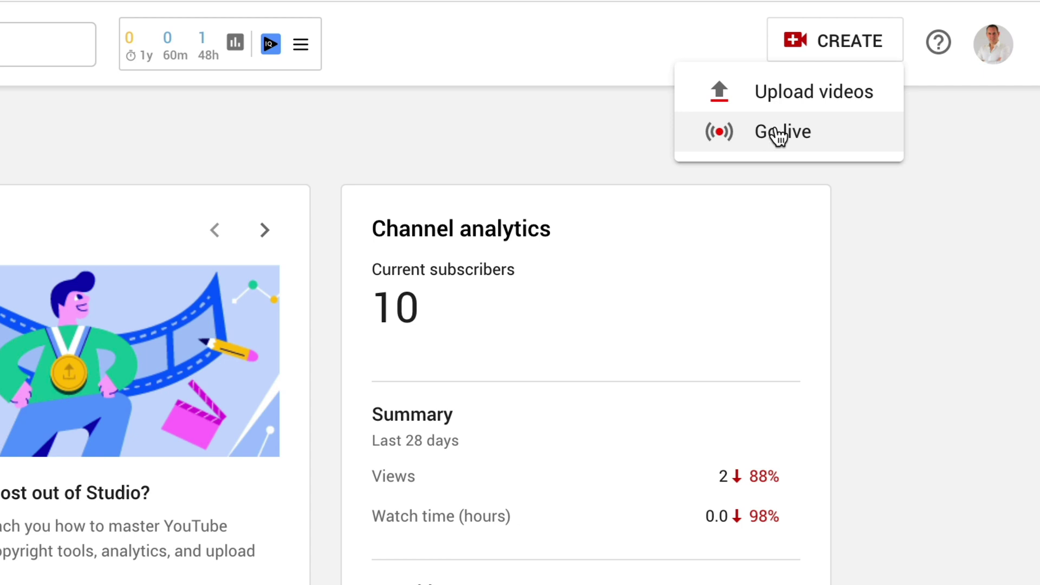
{"action": "scroll", "coordinate": [779, 135], "scroll_direction": "down", "scroll_amount": 1}
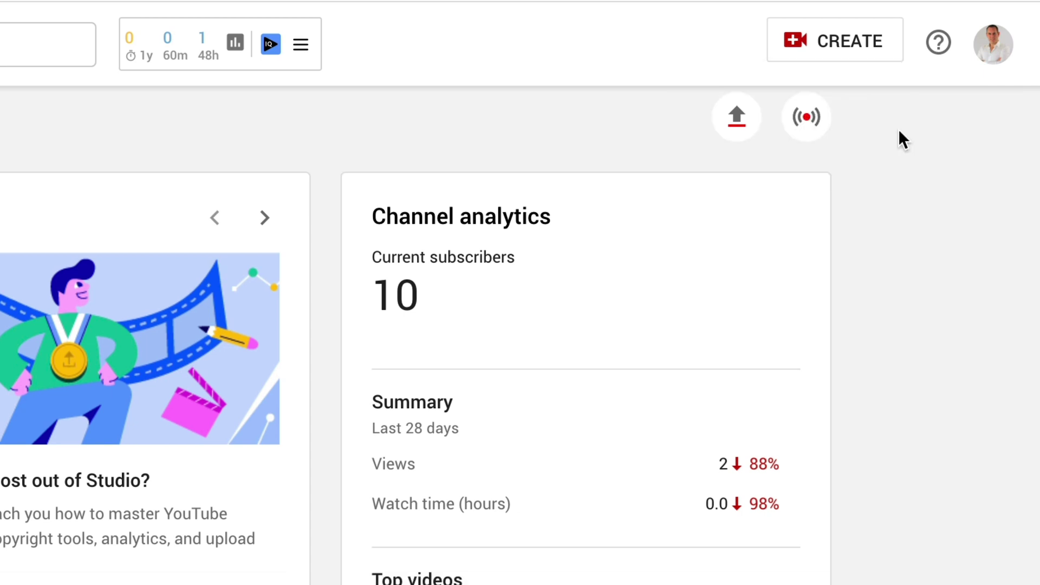
{"action": "left_click", "coordinate": [809, 118]}
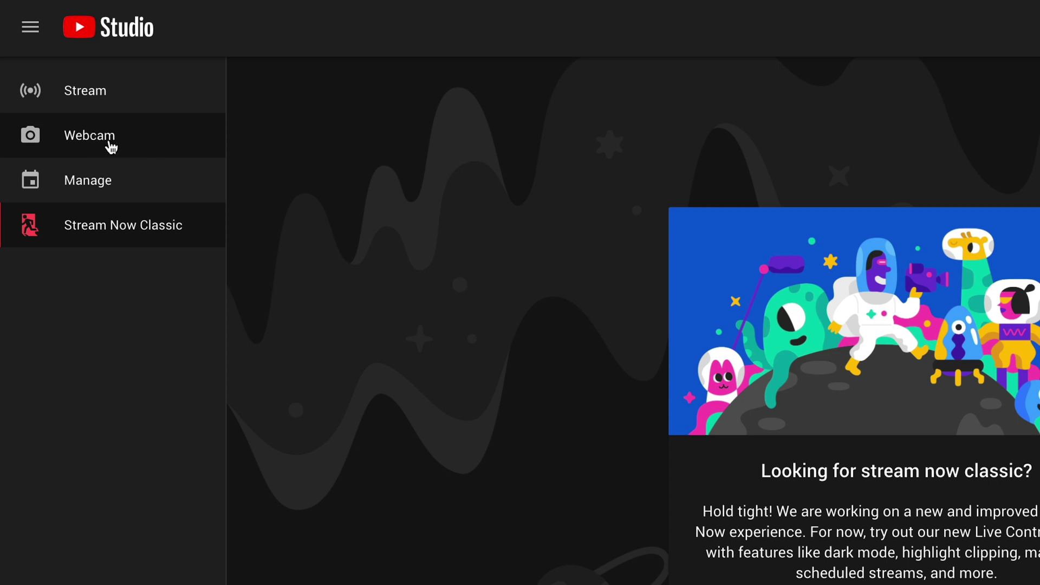
Start a webcam stream titled 'Test Livestream' with Unlisted visibility.
{"action": "left_click", "coordinate": [111, 148]}
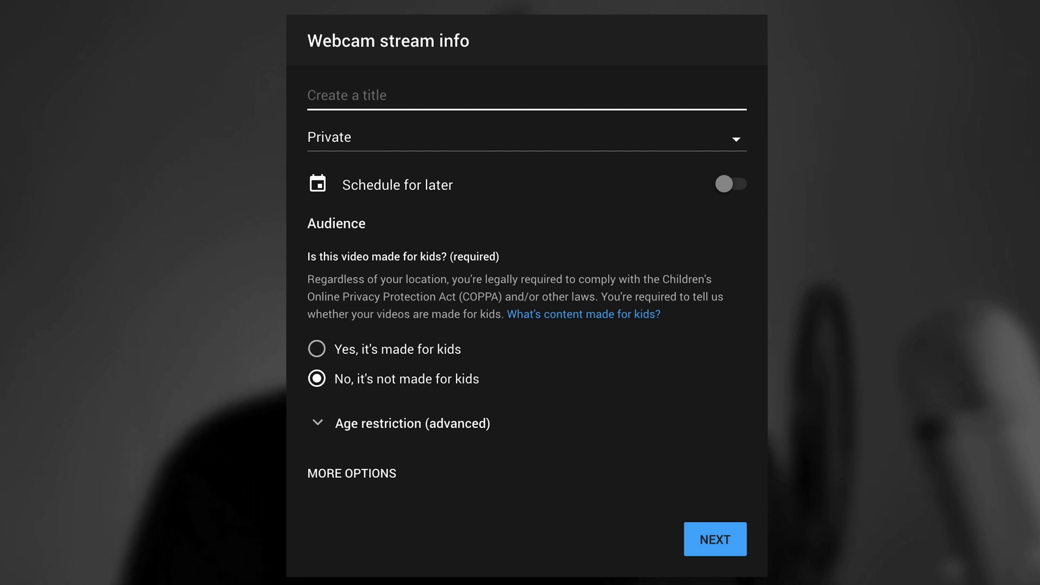
{"action": "type", "text": "Test Livestream"}
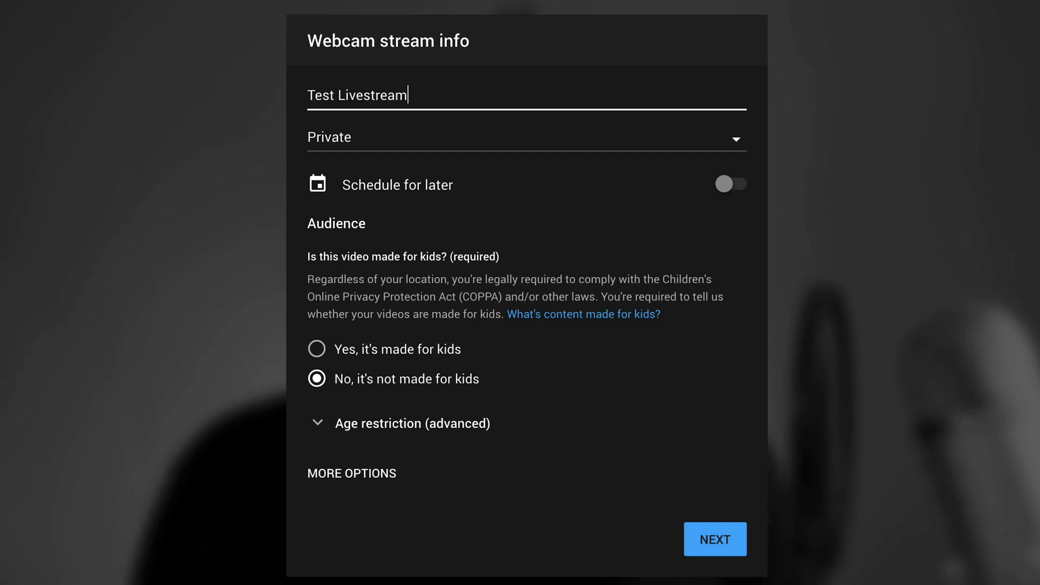
{"action": "left_click", "coordinate": [379, 138]}
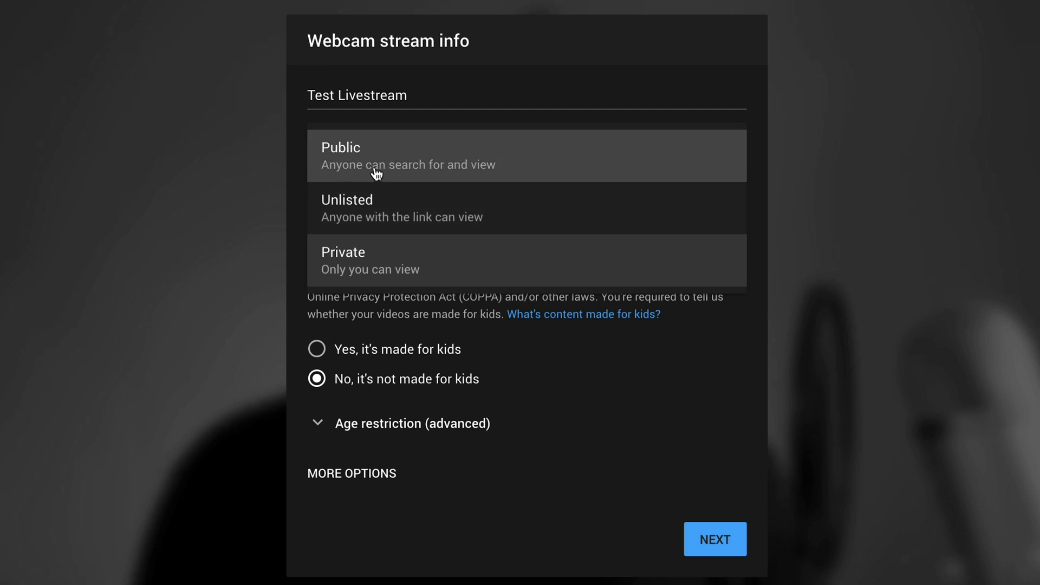
{"action": "left_click", "coordinate": [366, 209]}
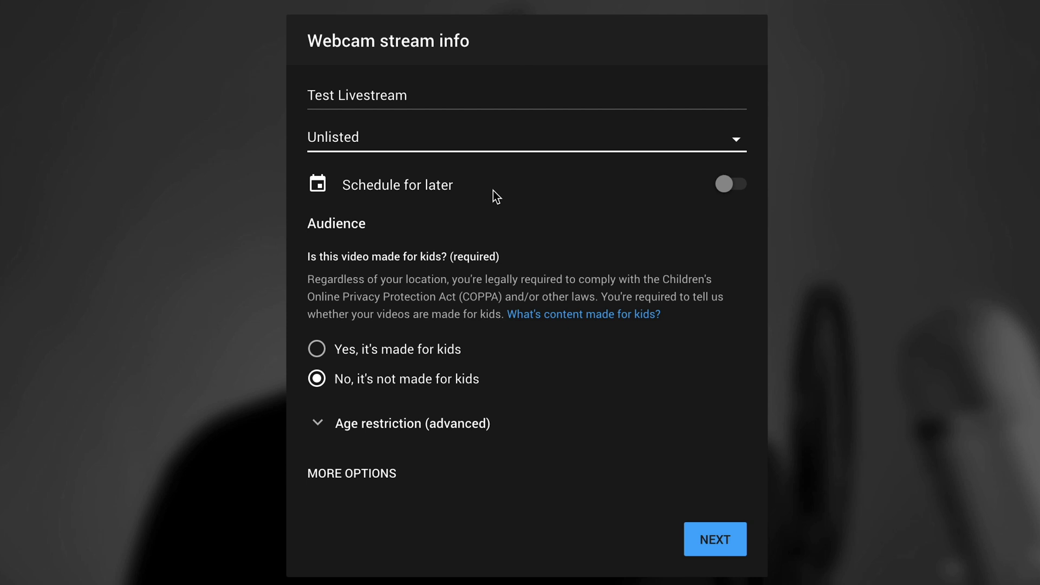
Turn on Schedule for later with a 4:00 PM start time.
{"action": "left_click", "coordinate": [736, 188]}
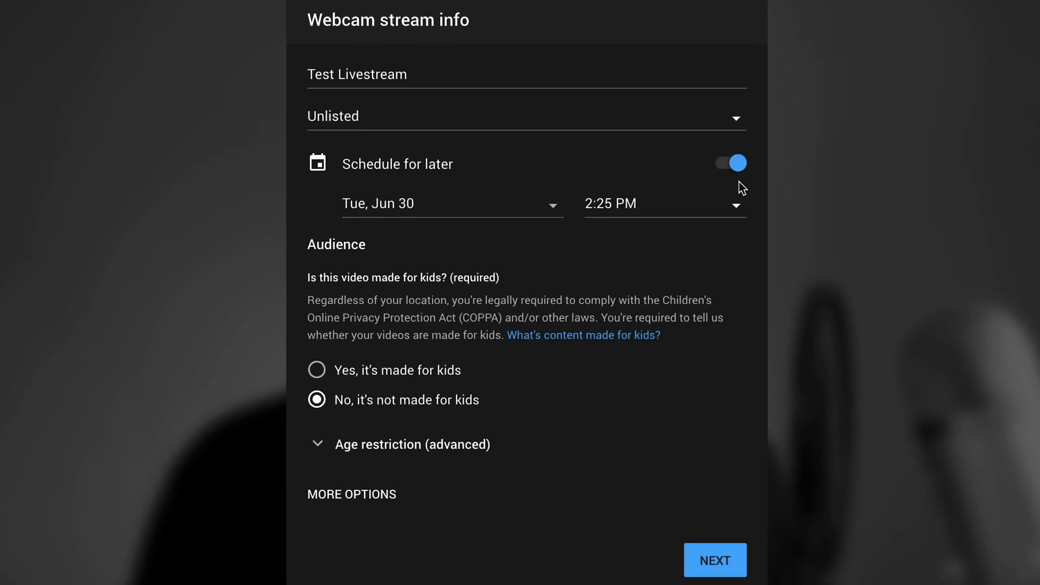
{"action": "left_click", "coordinate": [624, 205]}
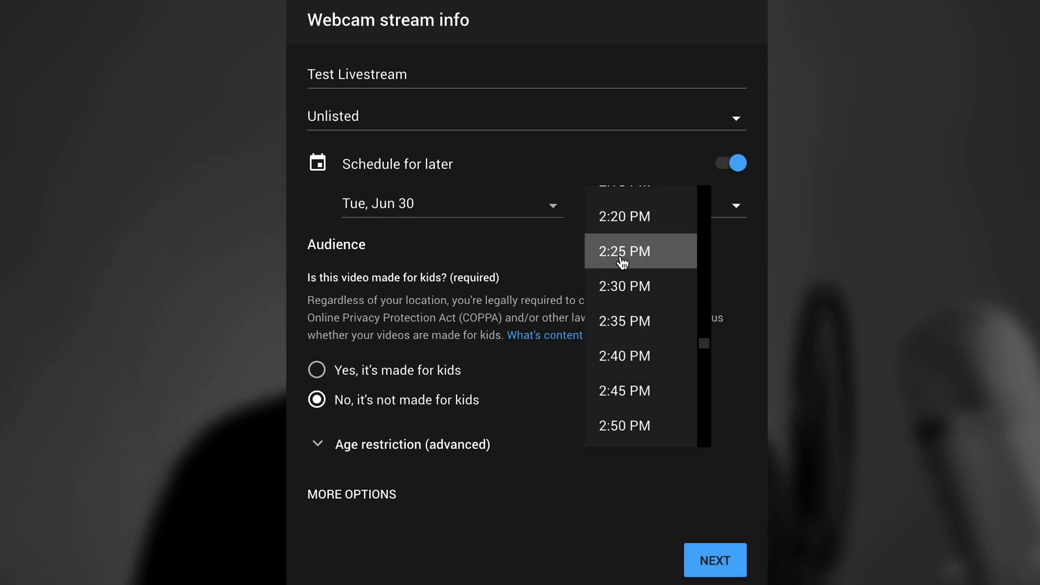
{"action": "scroll", "coordinate": [624, 286], "scroll_direction": "down", "scroll_amount": 4}
{"action": "scroll", "coordinate": [625, 284], "scroll_direction": "down", "scroll_amount": 7}
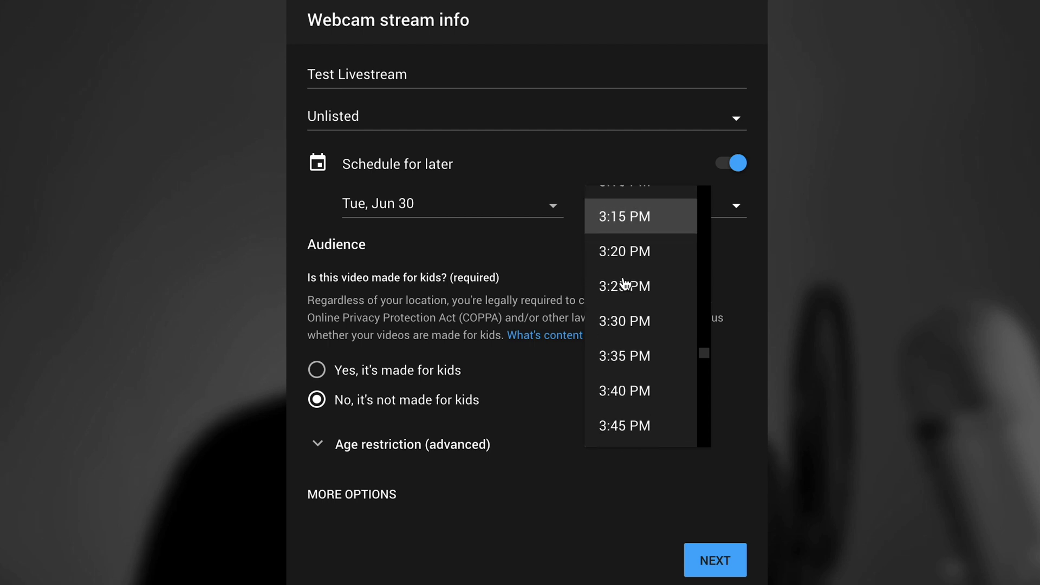
{"action": "scroll", "coordinate": [626, 284], "scroll_direction": "down", "scroll_amount": 1}
{"action": "left_click", "coordinate": [628, 287]}
Keep the date Tue, Jun 30 and mark the stream as not made for kids.
{"action": "left_click", "coordinate": [399, 208]}
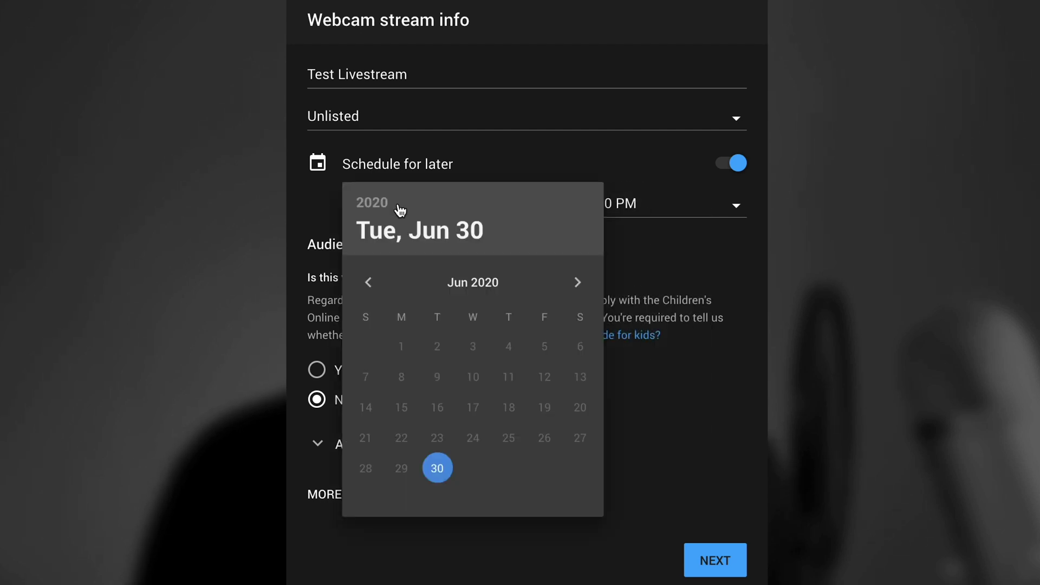
{"action": "left_click", "coordinate": [577, 282]}
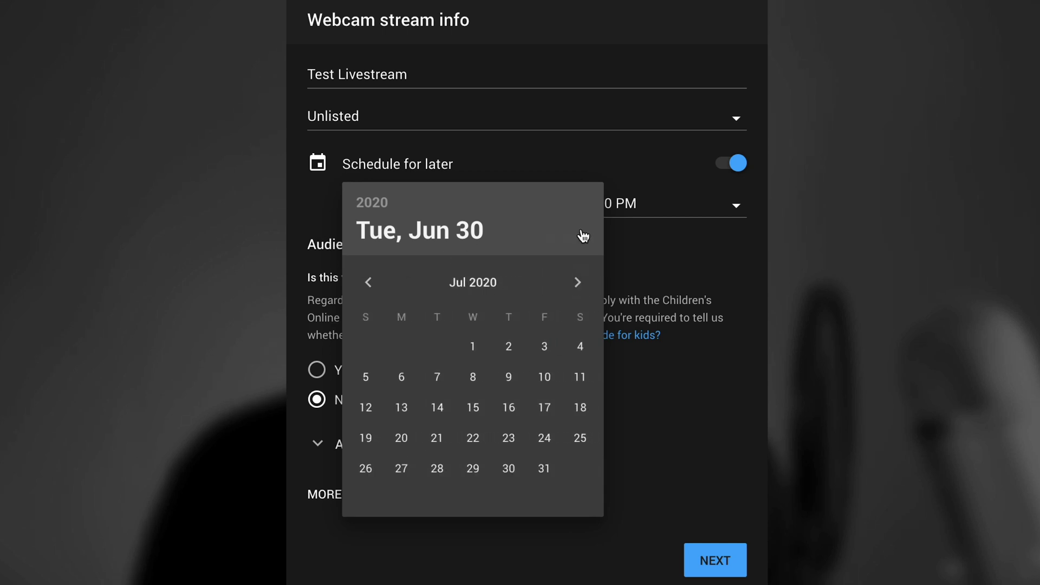
{"action": "left_click", "coordinate": [661, 259]}
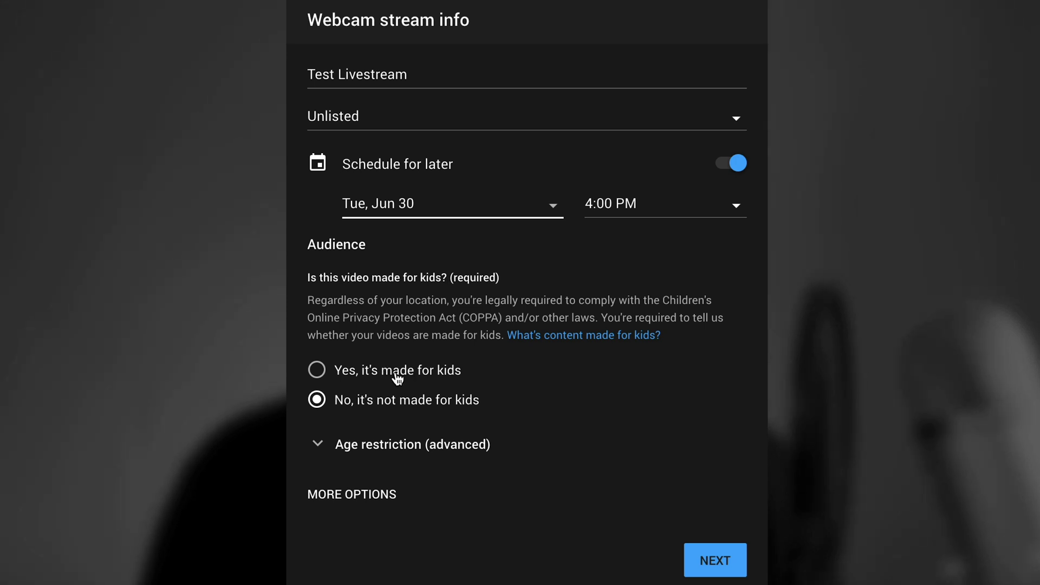
{"action": "left_click", "coordinate": [317, 370]}
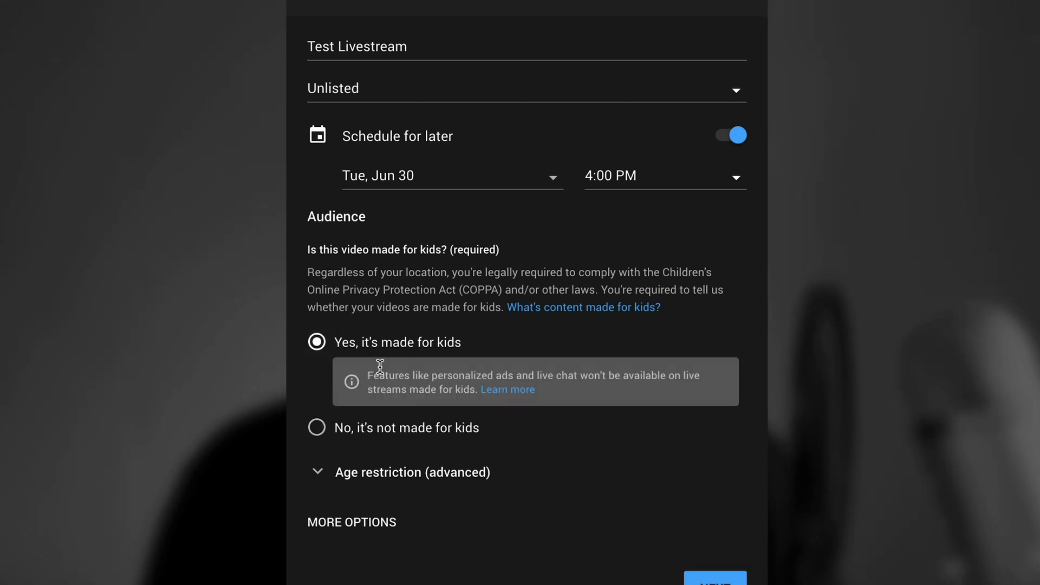
{"action": "left_click", "coordinate": [317, 429]}
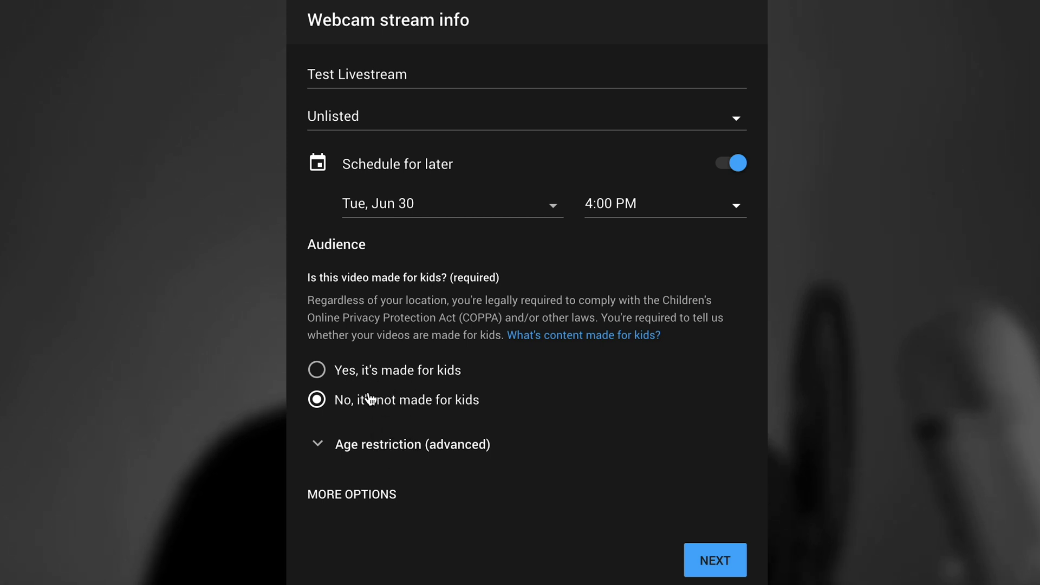
Choose the Yeti Stereo Microphone as the stream's audio input.
{"action": "left_click", "coordinate": [370, 492]}
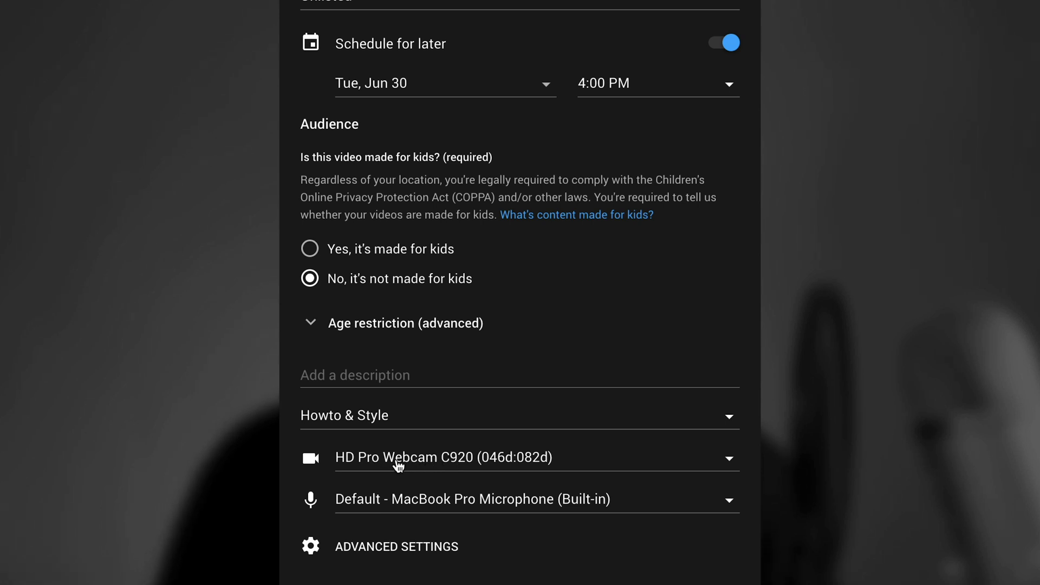
{"action": "left_click", "coordinate": [437, 498]}
{"action": "scroll", "coordinate": [439, 507], "scroll_direction": "down", "scroll_amount": 1}
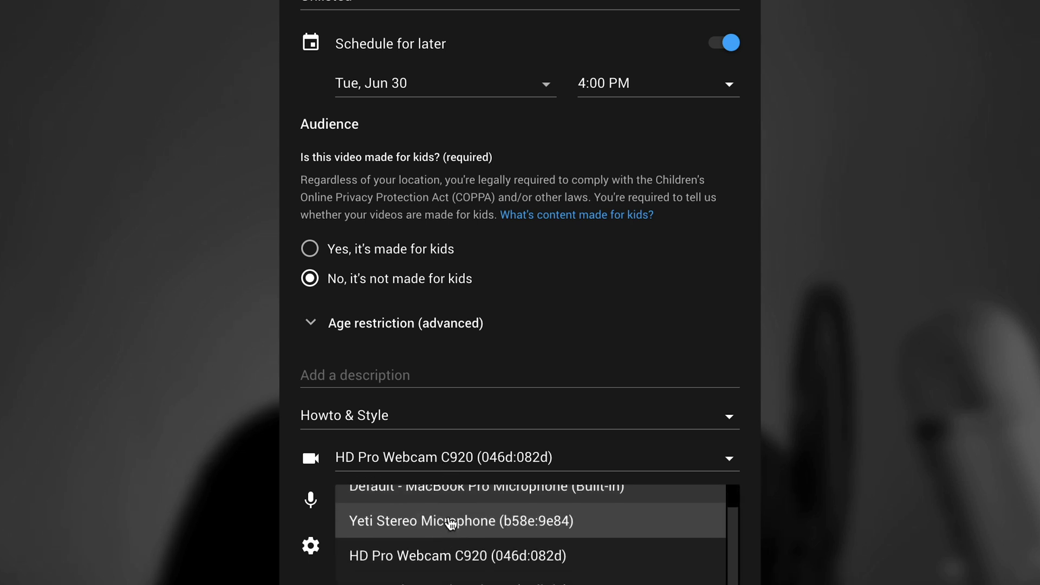
{"action": "left_click", "coordinate": [450, 523]}
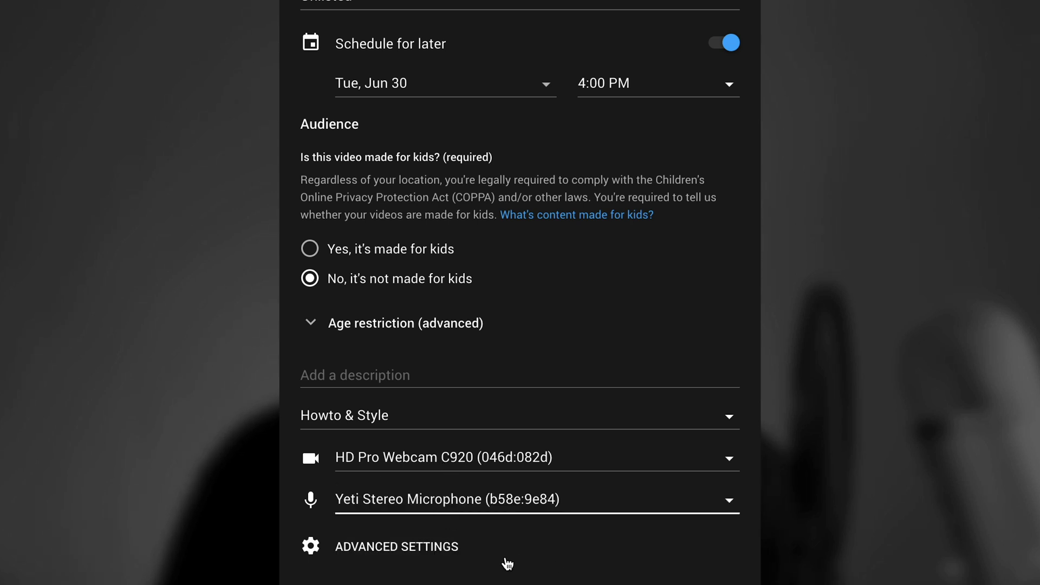
Review the advanced chat settings, then return to the main stream form.
{"action": "left_click", "coordinate": [397, 546]}
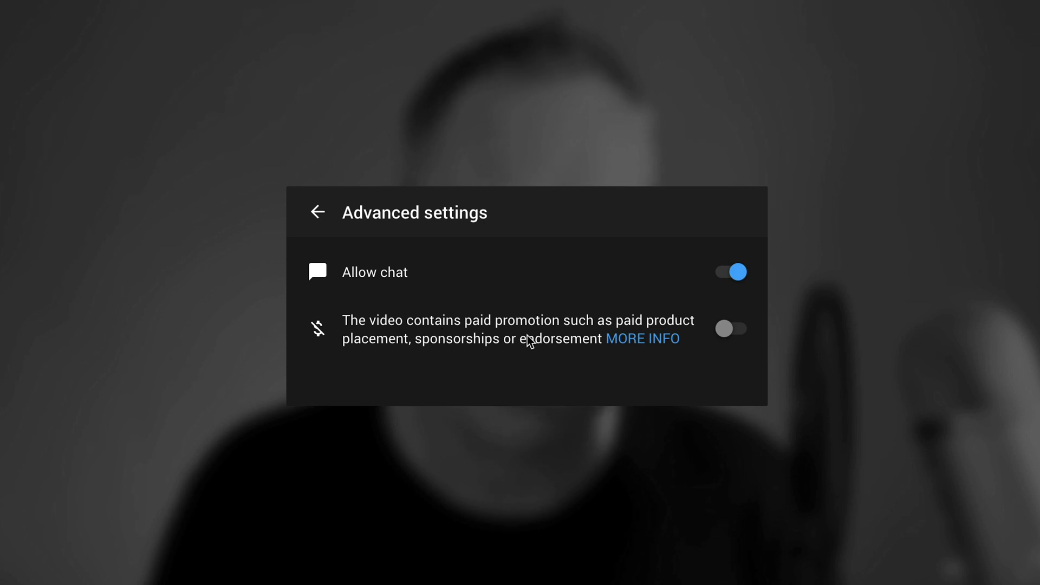
{"action": "left_click", "coordinate": [316, 211]}
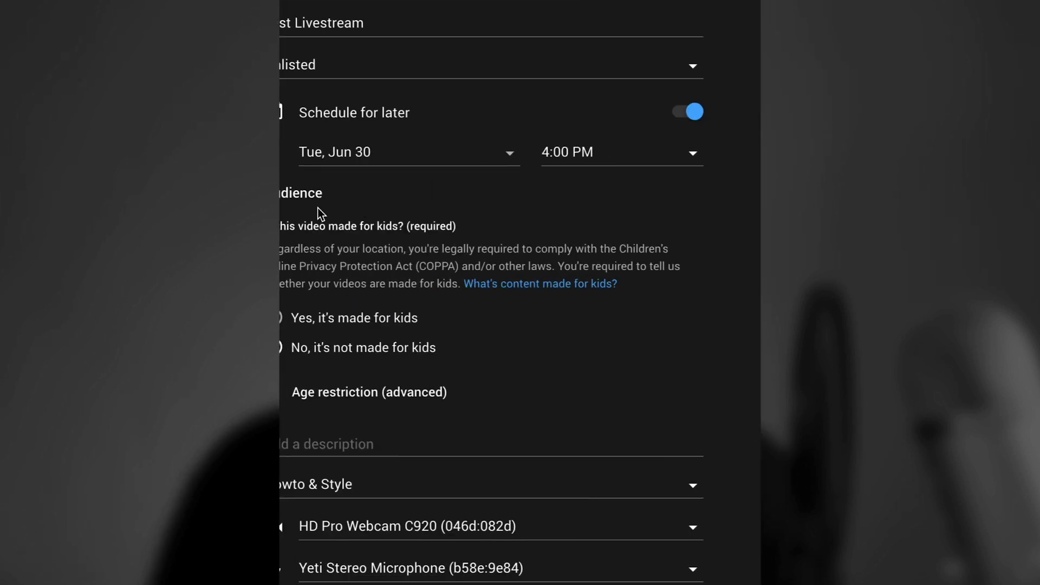
{"action": "scroll", "coordinate": [499, 291], "scroll_direction": "down", "scroll_amount": 3}
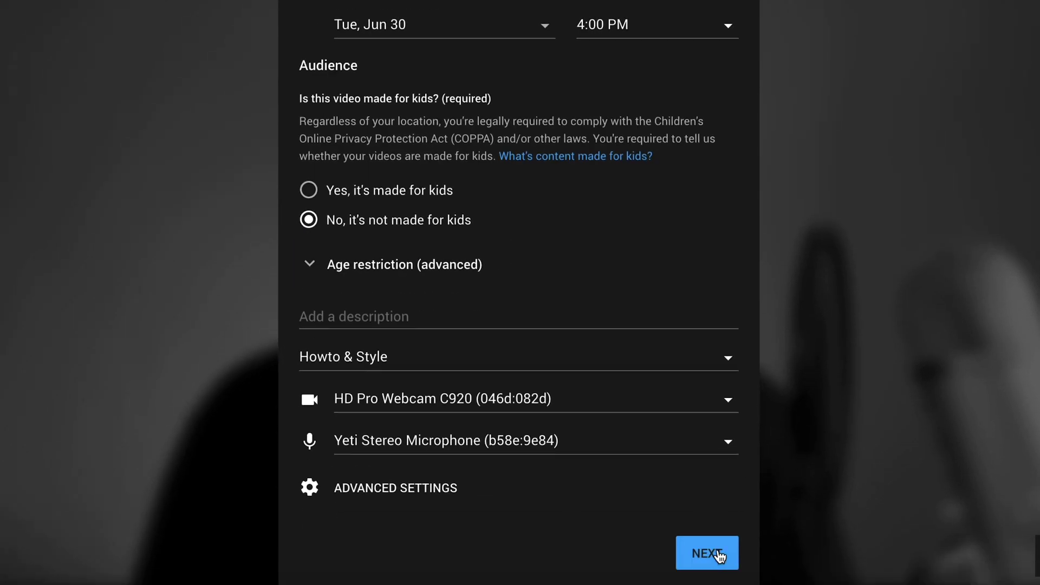
Save the scheduled Test Livestream and reopen its preview from the Live list.
{"action": "left_click", "coordinate": [707, 553]}
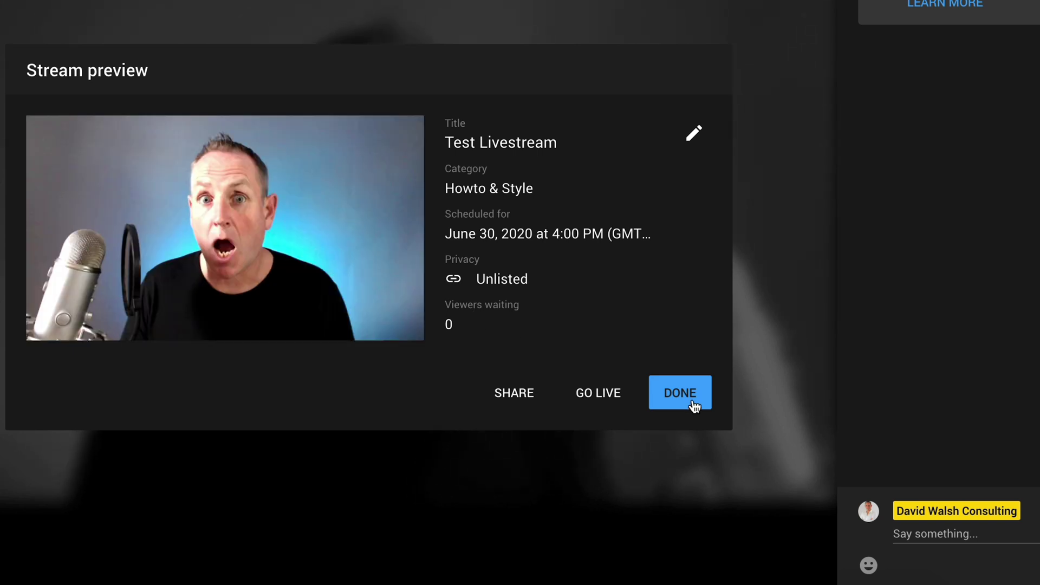
{"action": "left_click", "coordinate": [684, 396]}
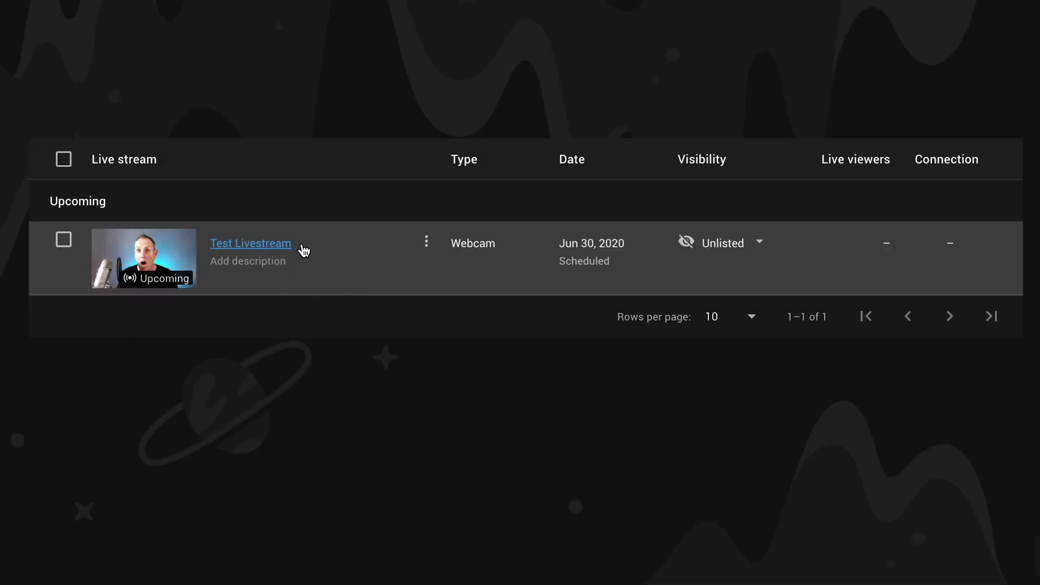
{"action": "left_click", "coordinate": [246, 248]}
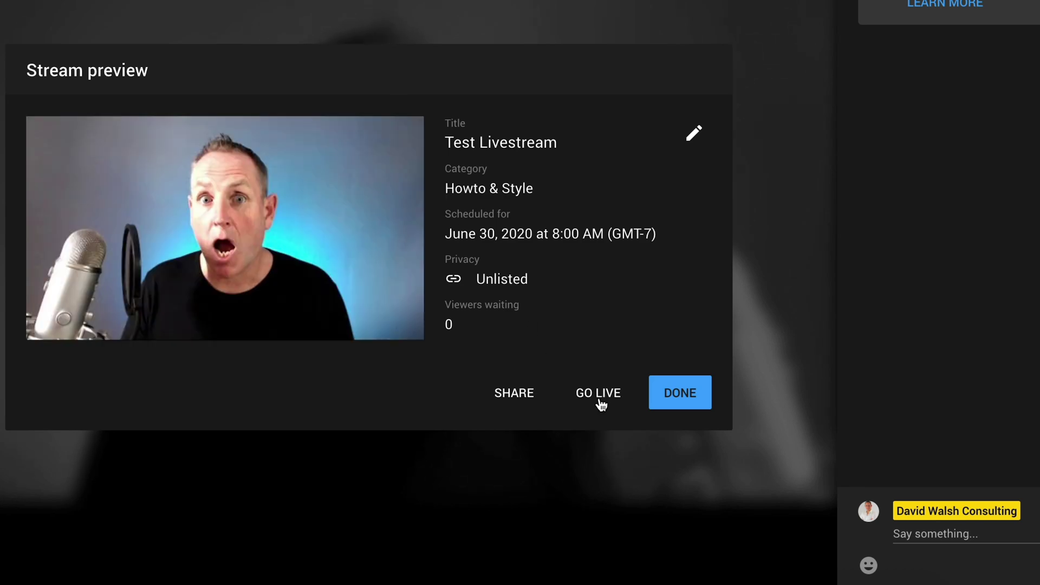
Go live with Test Livestream, post 'hello' in chat, then end the broadcast.
{"action": "left_click", "coordinate": [599, 396]}
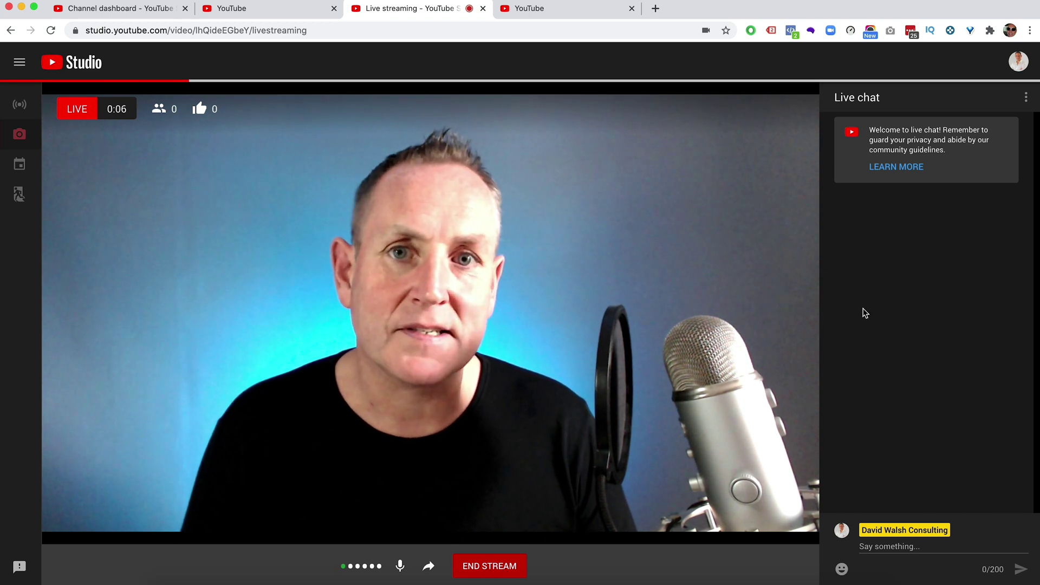
{"action": "left_click", "coordinate": [881, 544]}
{"action": "type", "text": "hello"}
{"action": "key", "text": "Return"}
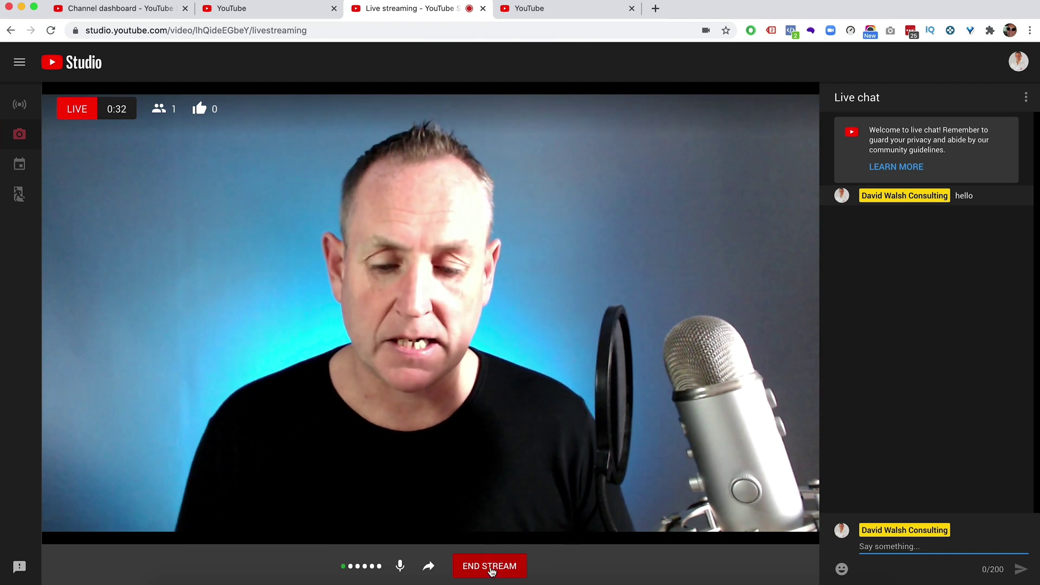
{"action": "left_click", "coordinate": [490, 568]}
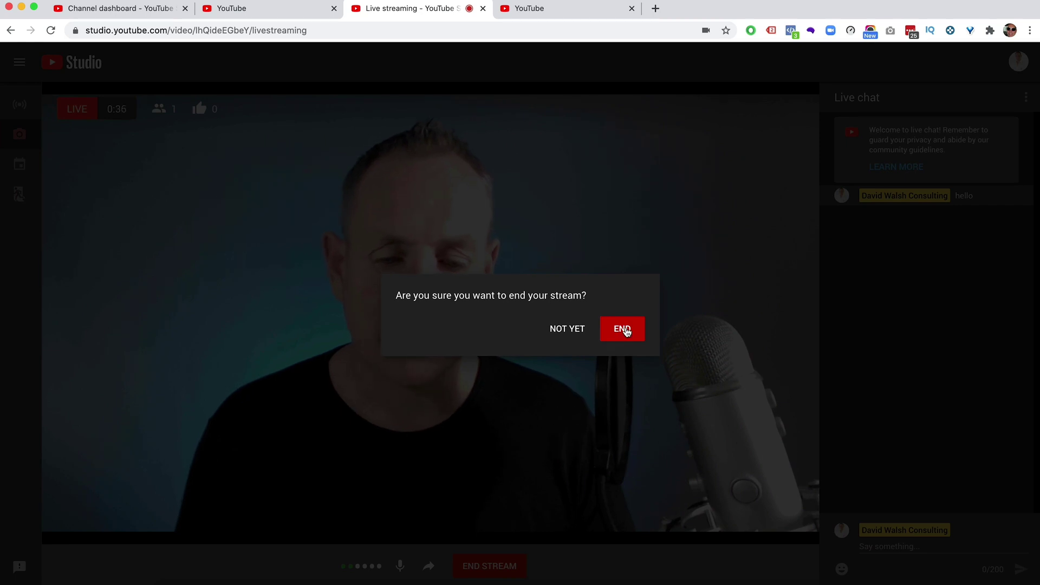
{"action": "left_click", "coordinate": [624, 329]}
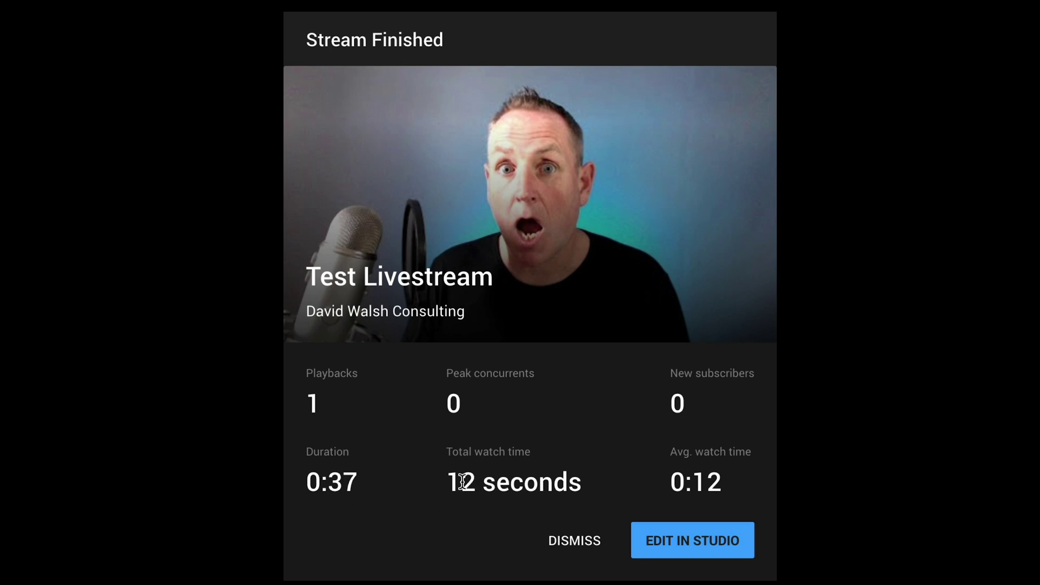
Review the Stream Finished stats, highlighting the 12 seconds total watch time.
{"action": "left_click_drag", "start_coordinate": [458, 480], "coordinate": [552, 482]}
{"action": "left_click", "coordinate": [408, 482]}
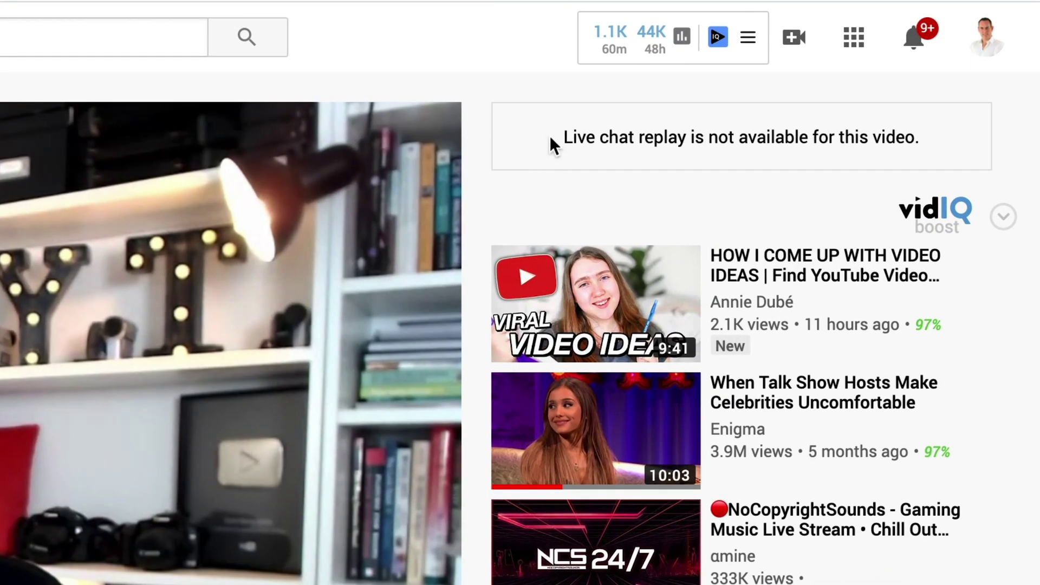
On the Tester Livestream 3 watch page, highlight that live chat replay is unavailable and focus the Top chat box.
{"action": "left_click_drag", "start_coordinate": [549, 136], "coordinate": [910, 135]}
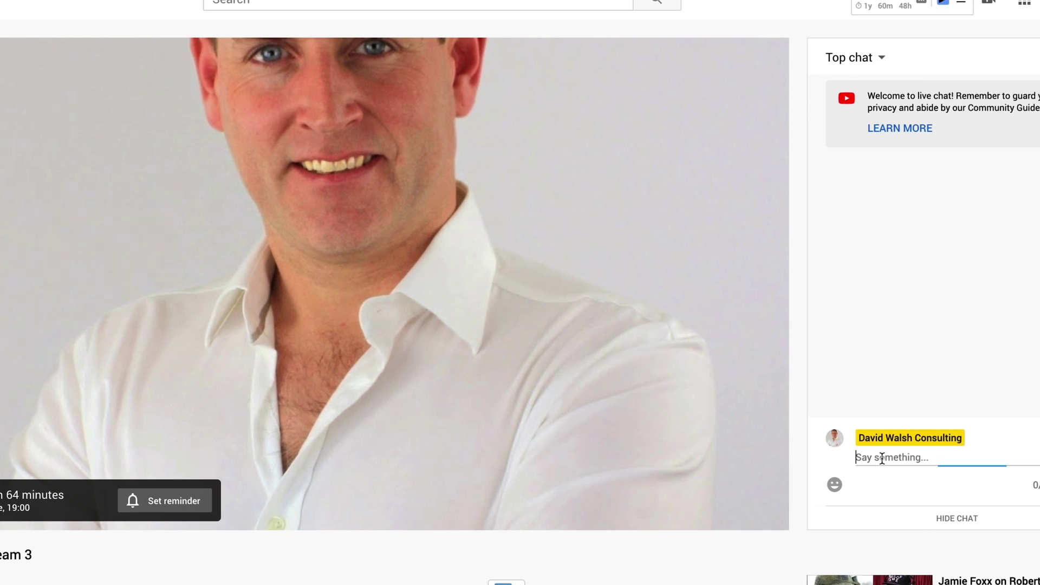
{"action": "left_click", "coordinate": [1002, 454]}
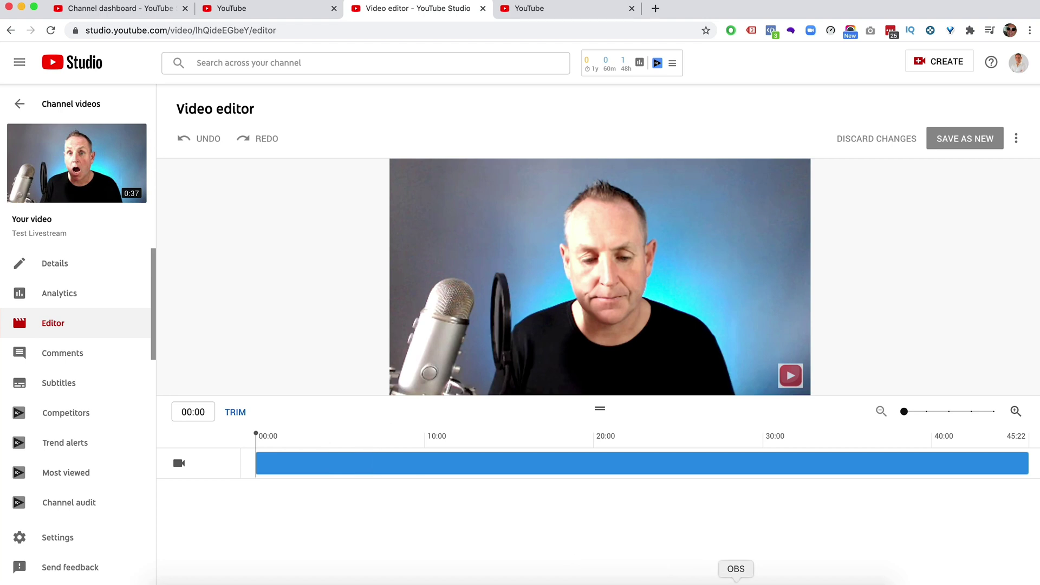
{"action": "left_click", "coordinate": [735, 580]}
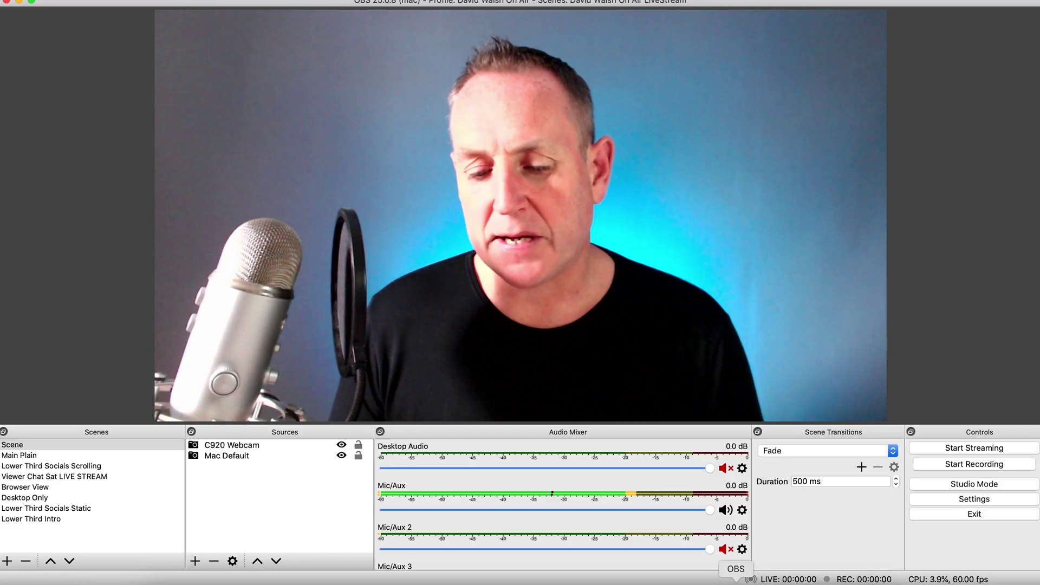
{"action": "scroll", "coordinate": [557, 476], "scroll_direction": "down", "scroll_amount": 2}
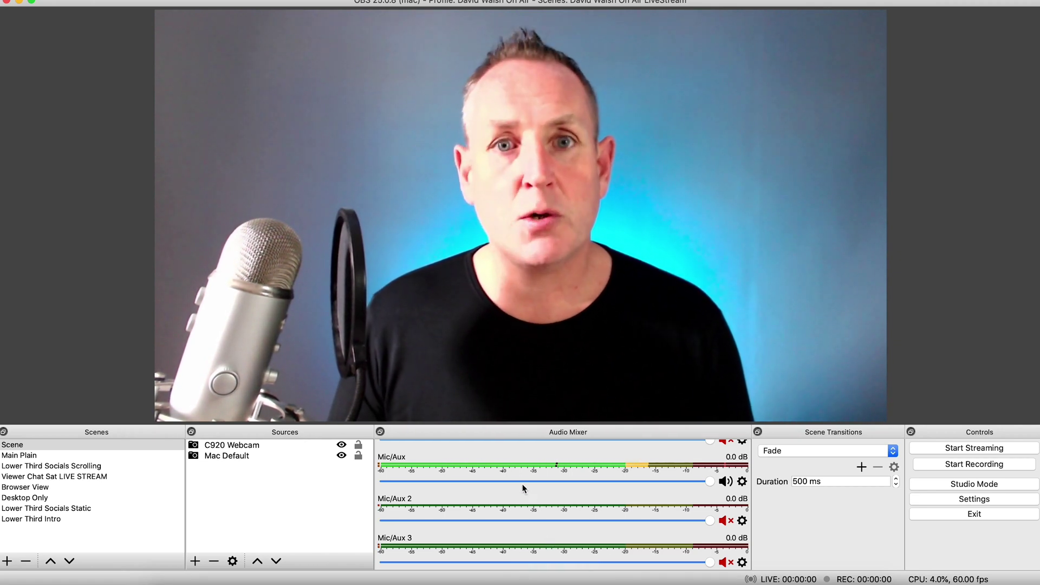
{"action": "left_click", "coordinate": [587, 581]}
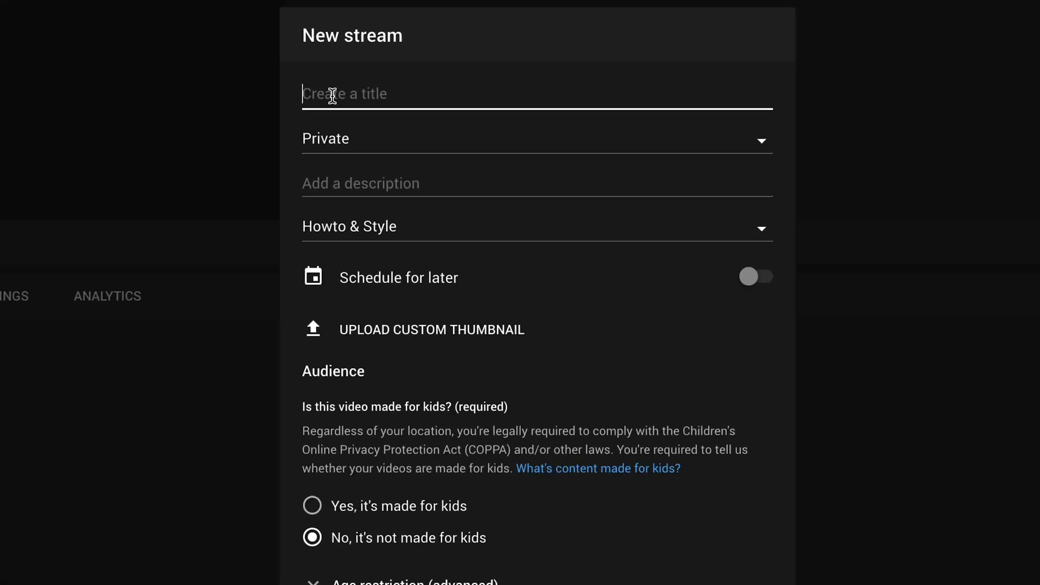
Title the stream 'Tester Livestream 2', make it Unlisted, and add the description 'The Description....'.
{"action": "type", "text": "Tester Livestream 2"}
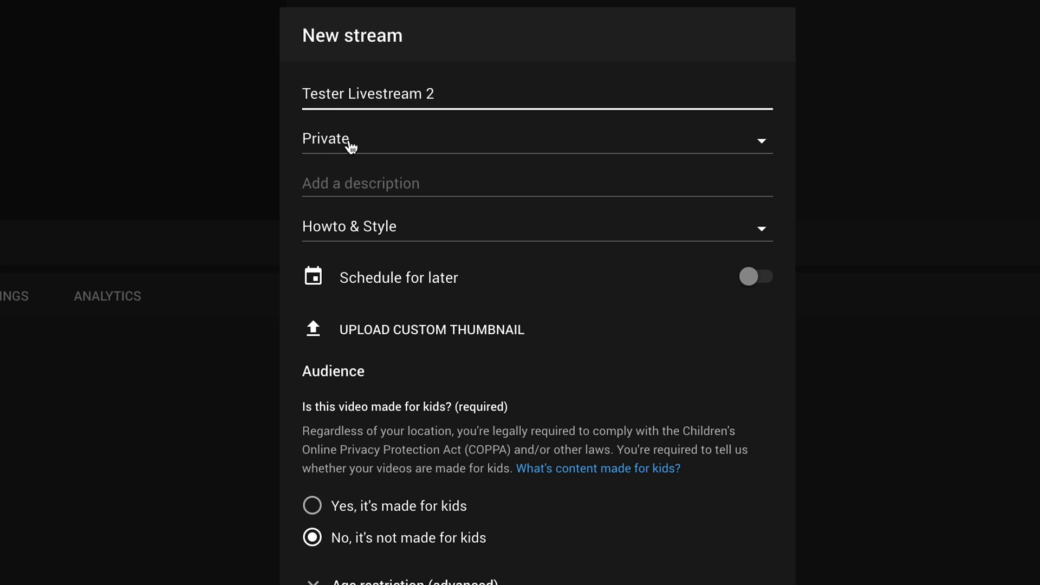
{"action": "left_click", "coordinate": [413, 143]}
{"action": "left_click", "coordinate": [375, 210]}
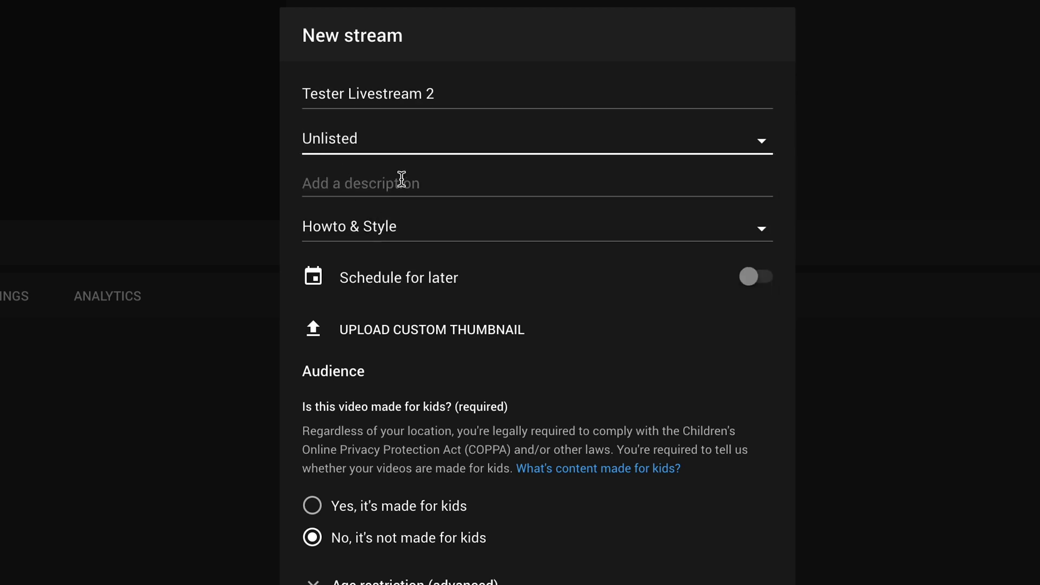
{"action": "left_click", "coordinate": [373, 187]}
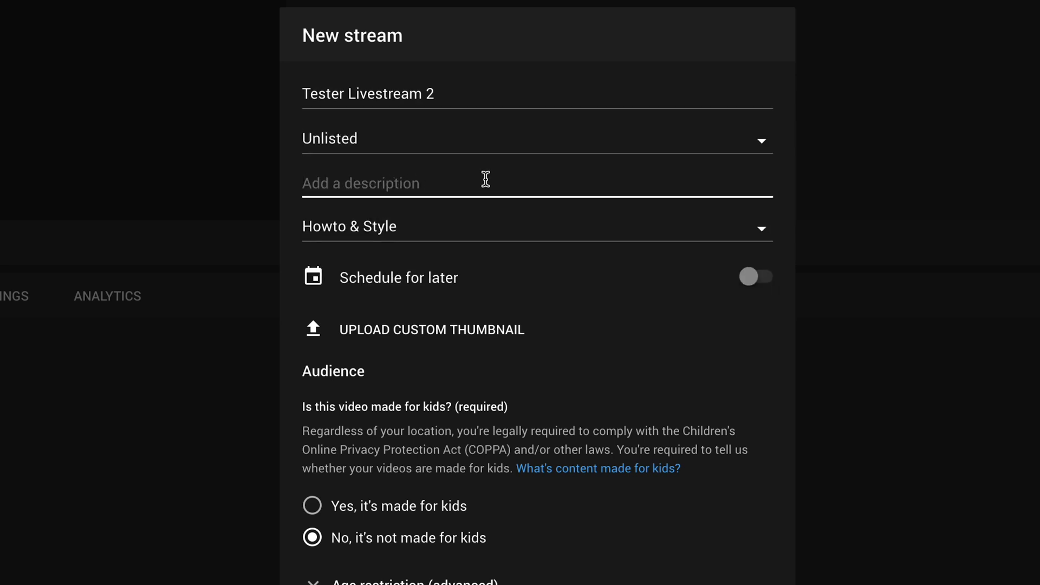
{"action": "type", "text": "The Description...."}
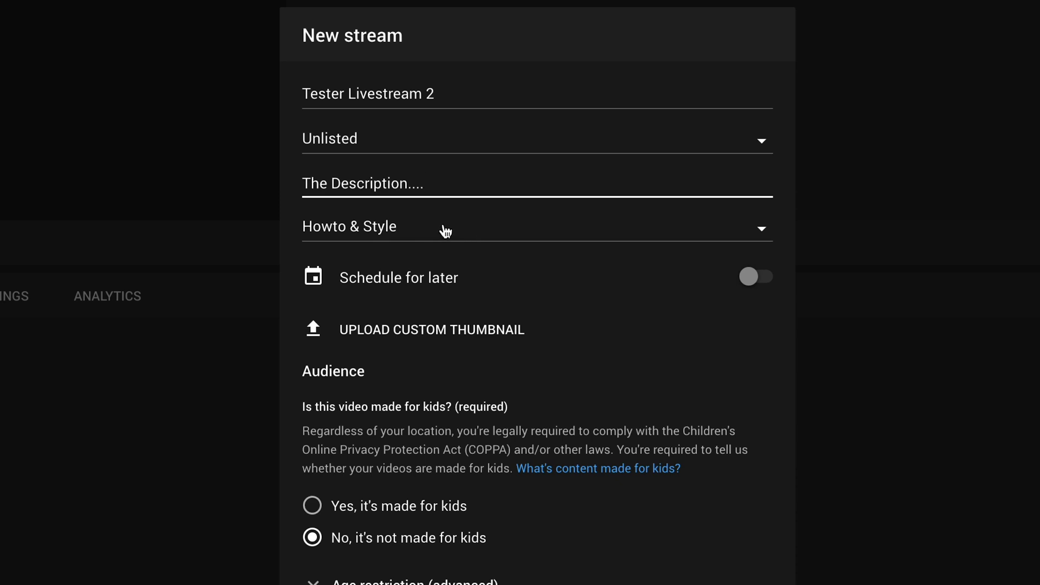
Toggle Schedule for later on and back off, leaving the stream unscheduled.
{"action": "left_click", "coordinate": [760, 277]}
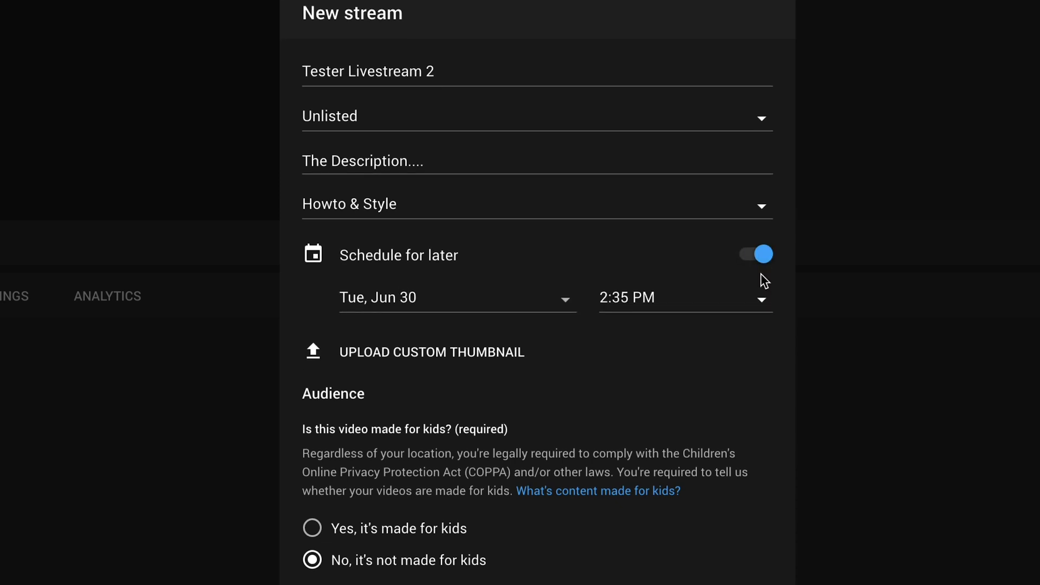
{"action": "left_click", "coordinate": [758, 259]}
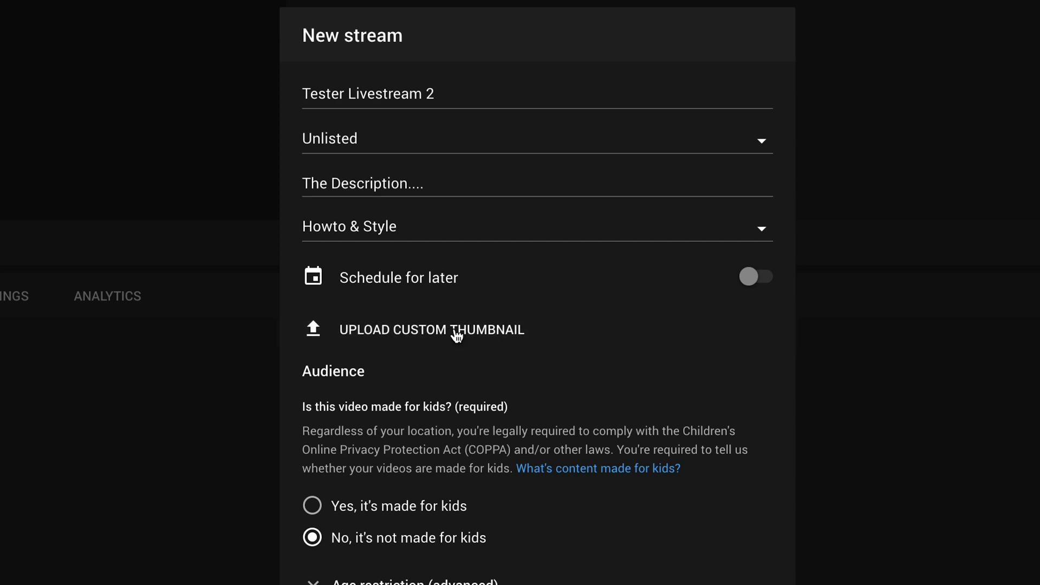
{"action": "scroll", "coordinate": [390, 469], "scroll_direction": "down", "scroll_amount": 3}
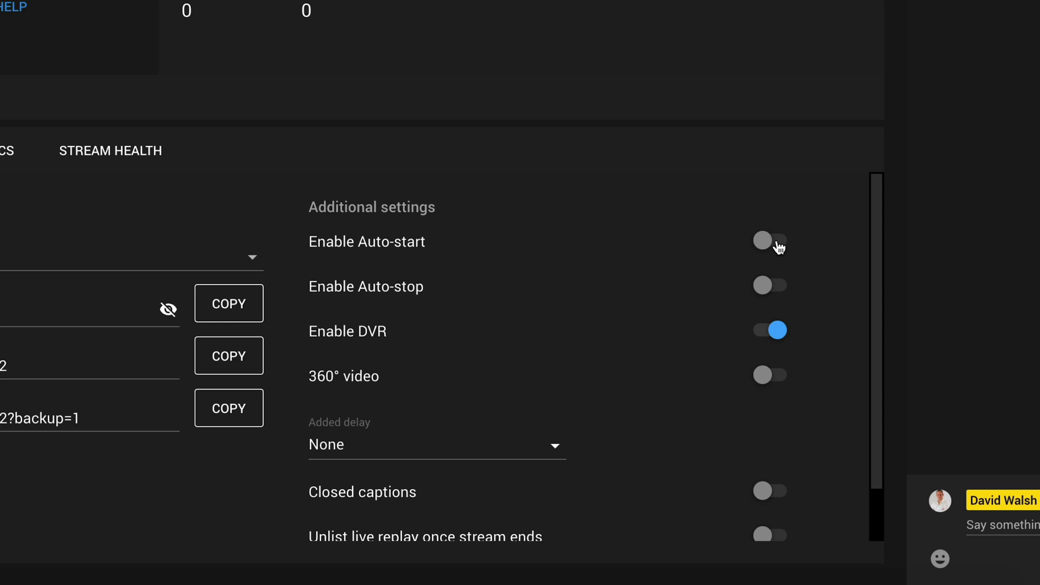
Enable and confirm Auto-start and Auto-stop for Tester Livestream 2, then copy its stream key.
{"action": "left_click", "coordinate": [778, 245]}
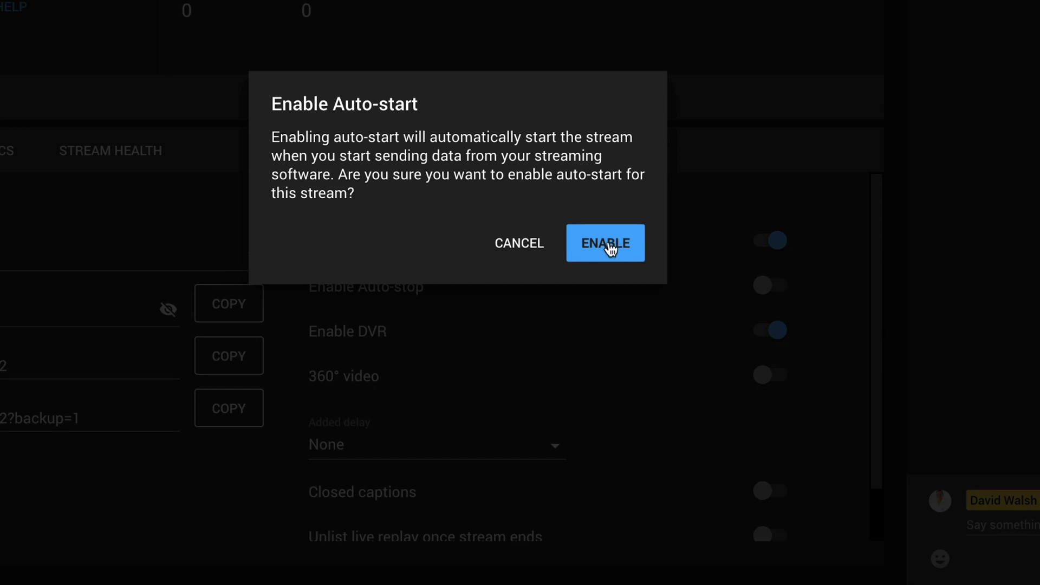
{"action": "left_click", "coordinate": [608, 242]}
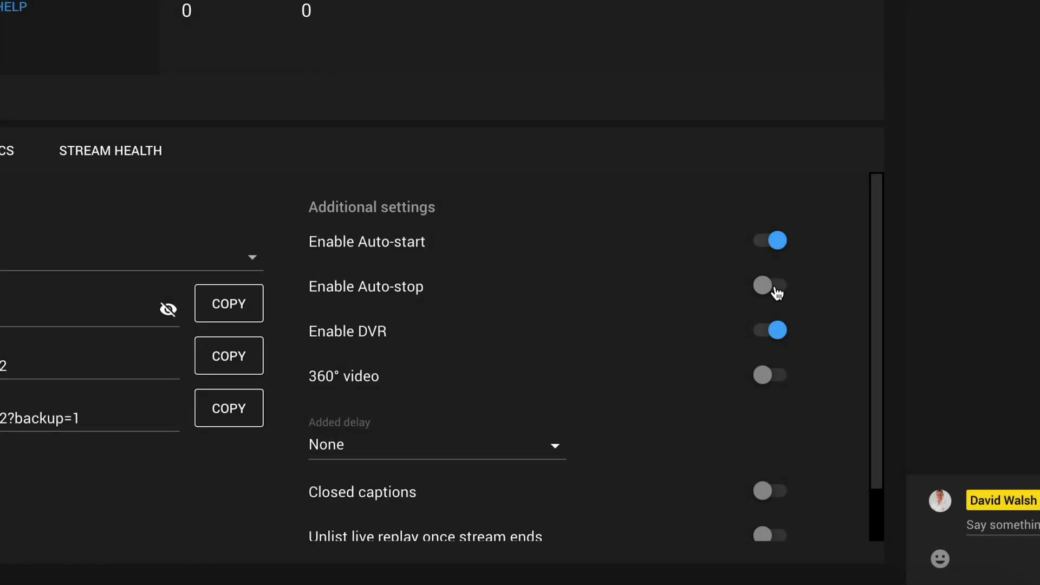
{"action": "left_click", "coordinate": [777, 292]}
{"action": "left_click", "coordinate": [608, 246]}
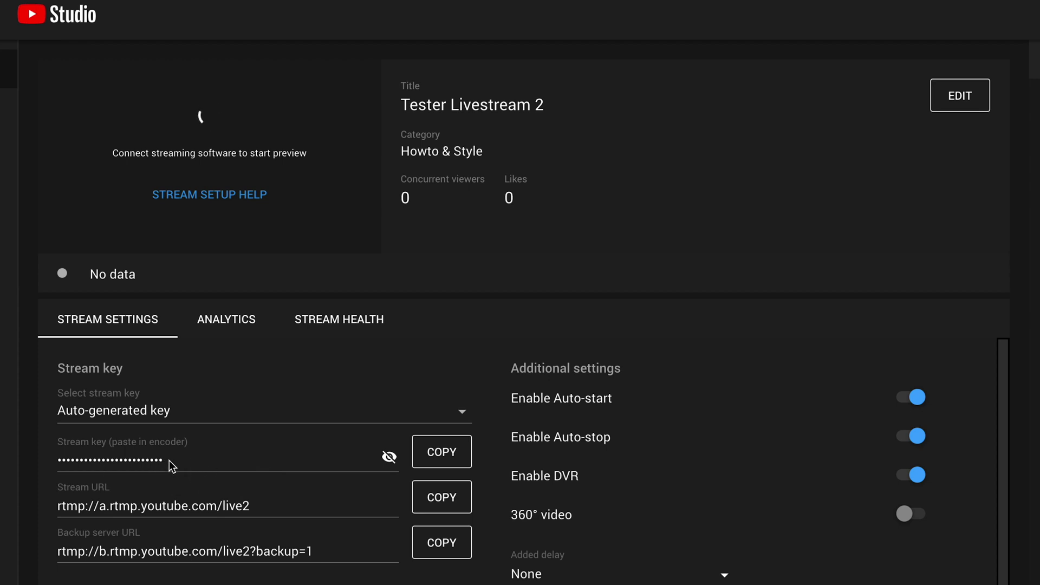
{"action": "left_click", "coordinate": [442, 456]}
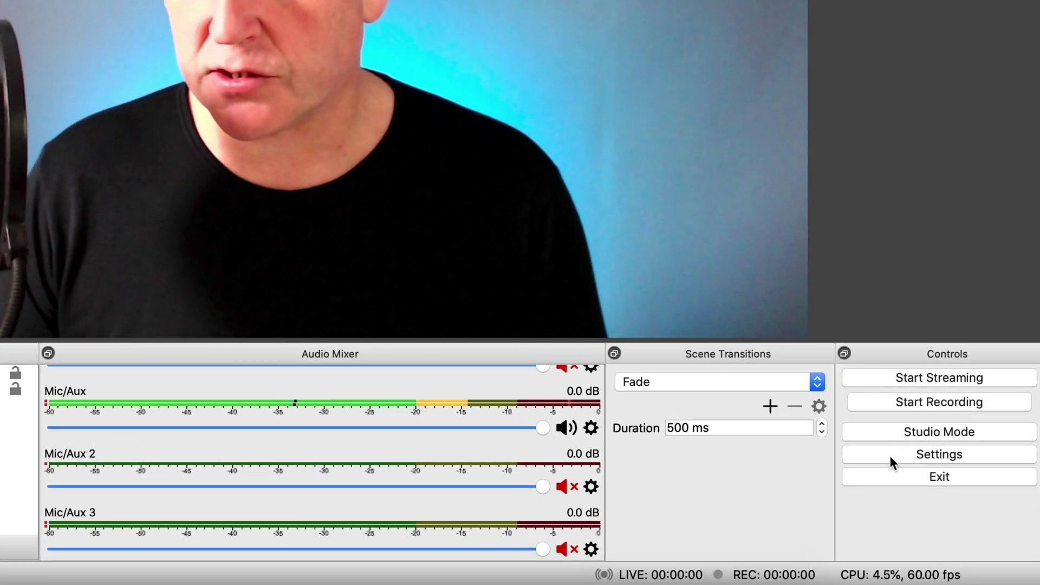
Keep YouTube / YouTube Gaming as the OBS service, paste the new stream key, and save.
{"action": "left_click", "coordinate": [898, 455]}
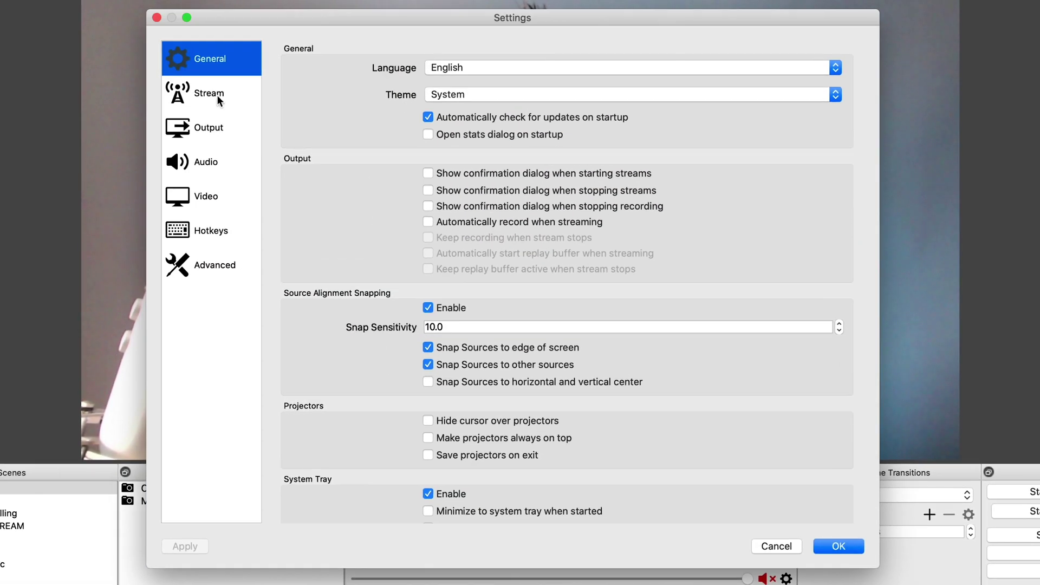
{"action": "left_click", "coordinate": [10, 1]}
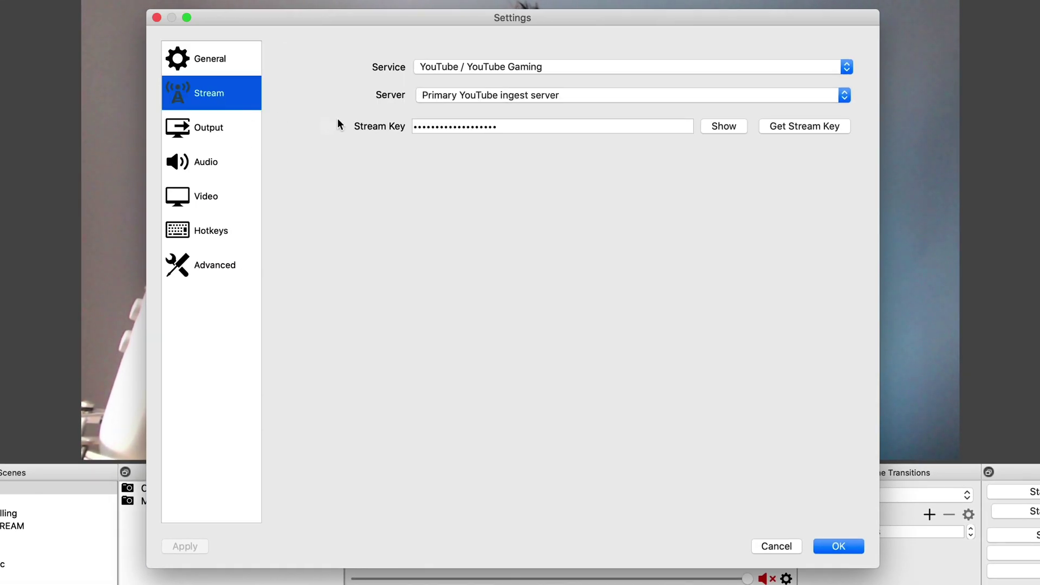
{"action": "left_click", "coordinate": [479, 67]}
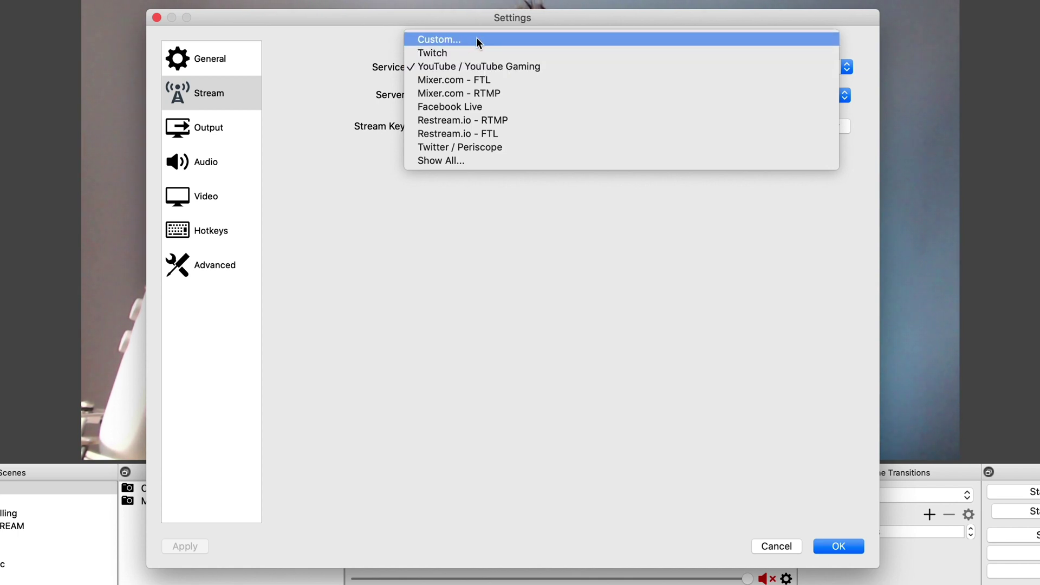
{"action": "left_click", "coordinate": [475, 69]}
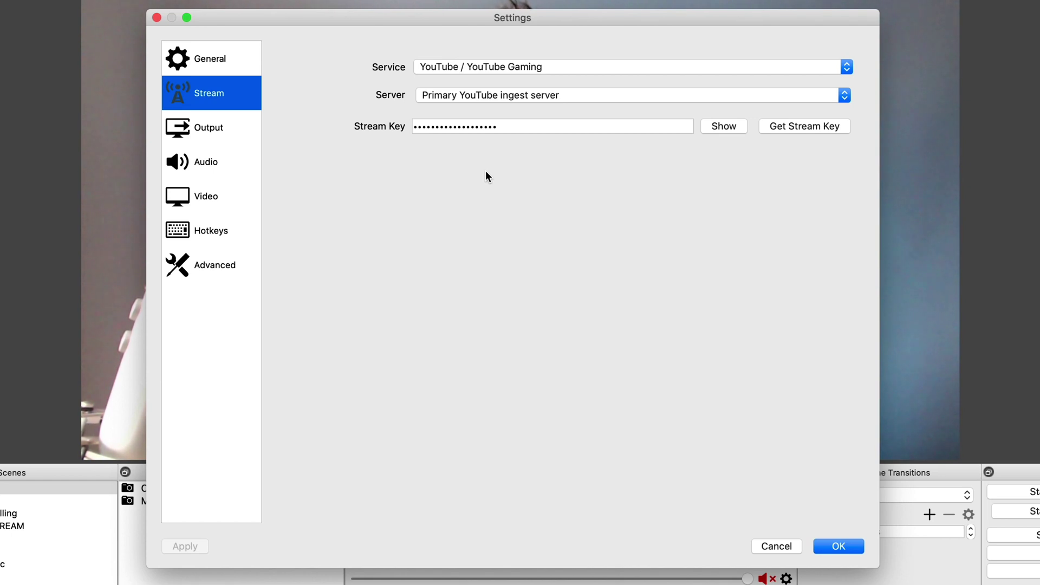
{"action": "double_click", "coordinate": [513, 127]}
{"action": "key", "text": "super+v"}
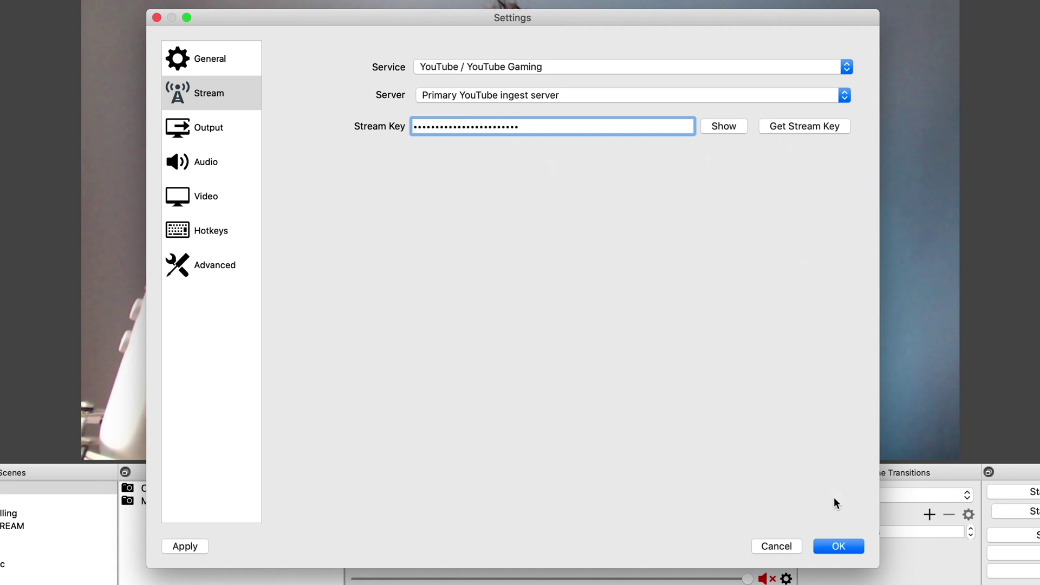
{"action": "left_click", "coordinate": [837, 547]}
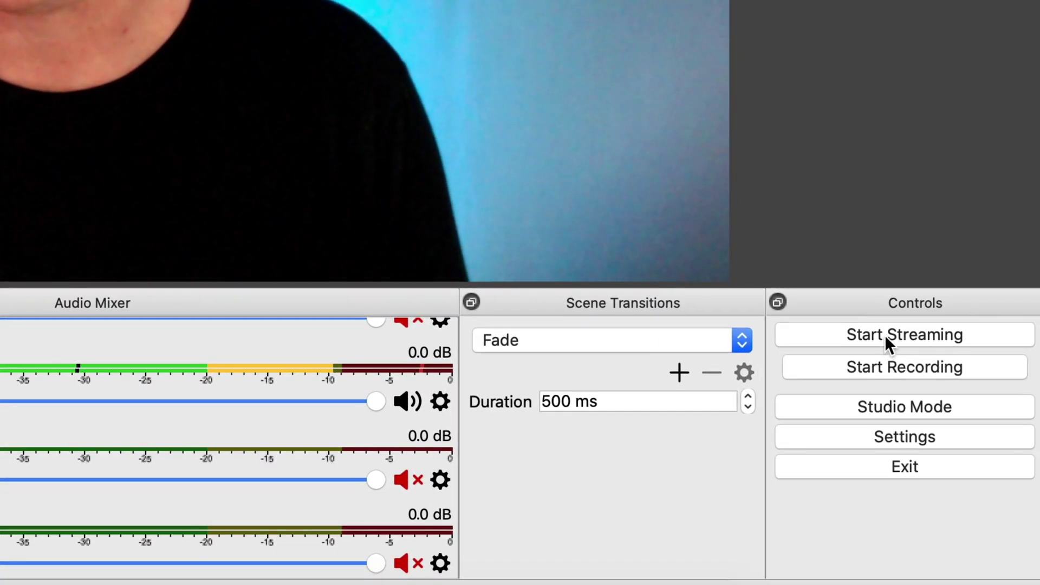
Start streaming from OBS and view Tester Livestream 2 live in YouTube Studio.
{"action": "left_click", "coordinate": [1013, 455]}
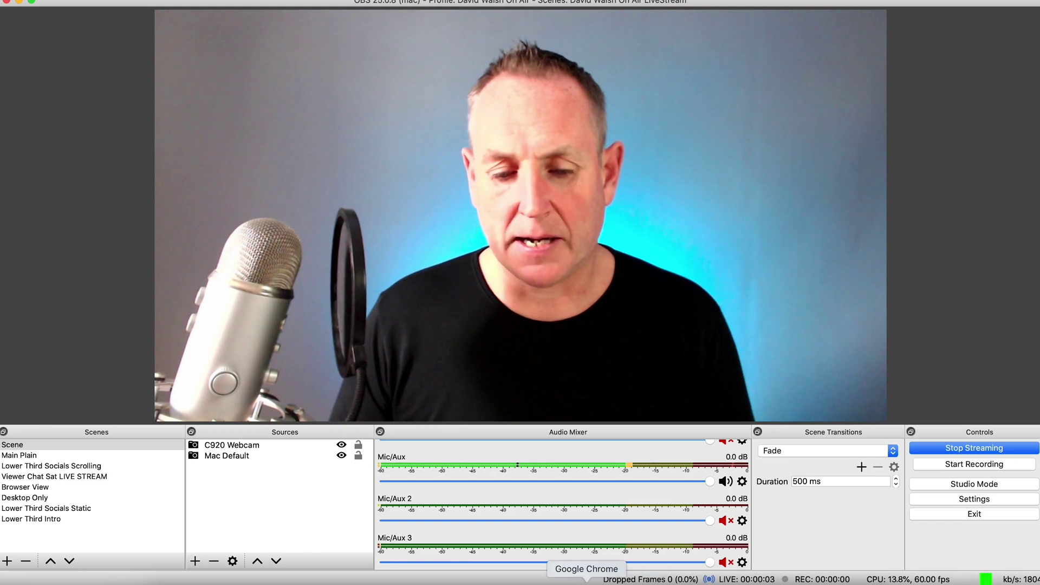
{"action": "left_click", "coordinate": [587, 581]}
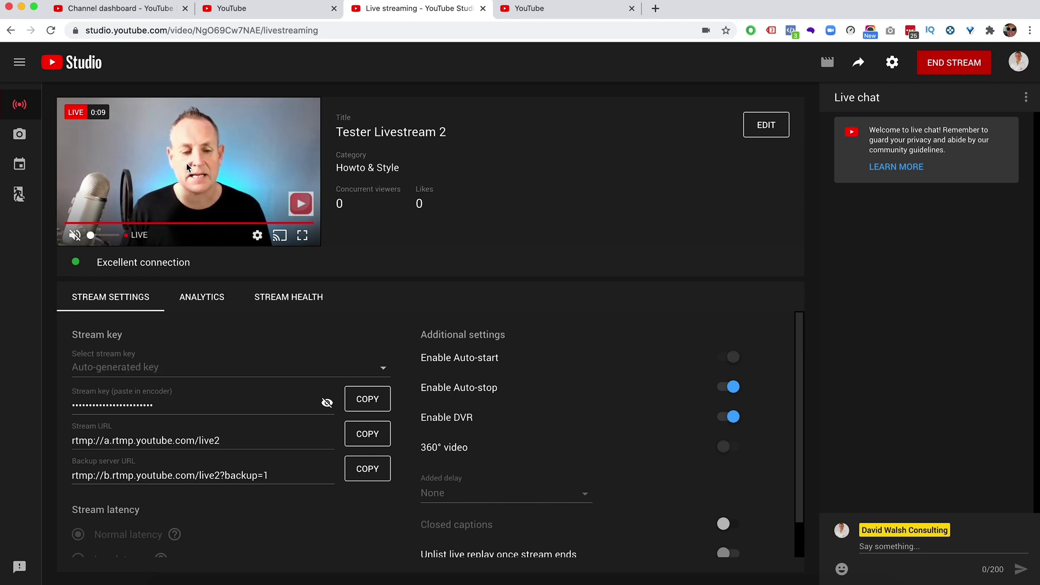
Return to OBS Studio to stop the broadcast.
{"action": "left_click", "coordinate": [736, 575]}
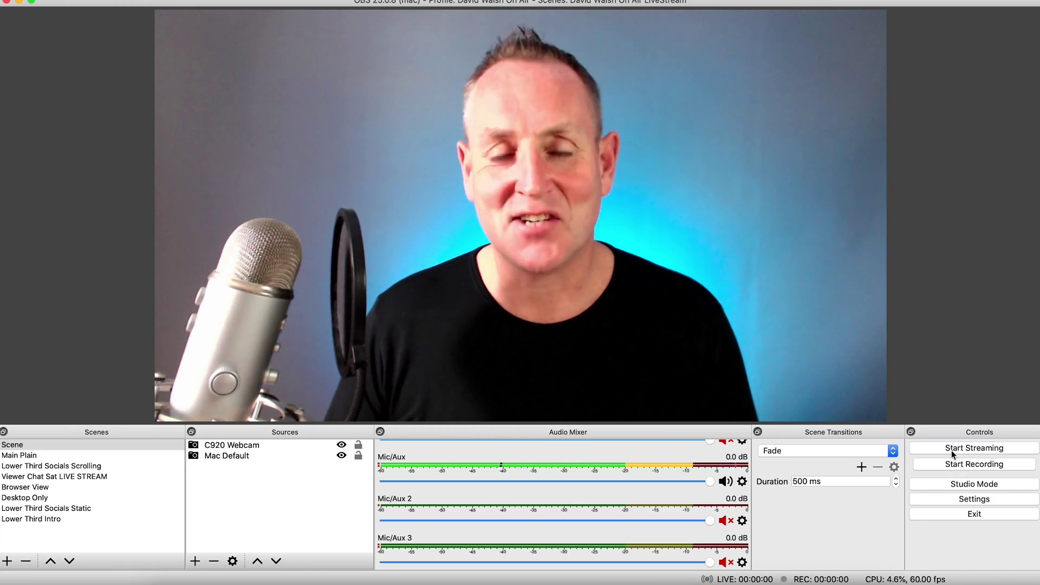
End the Tester Livestream 2 broadcast, confirm with END, and dismiss the Stream Finished panel.
{"action": "left_click", "coordinate": [587, 577]}
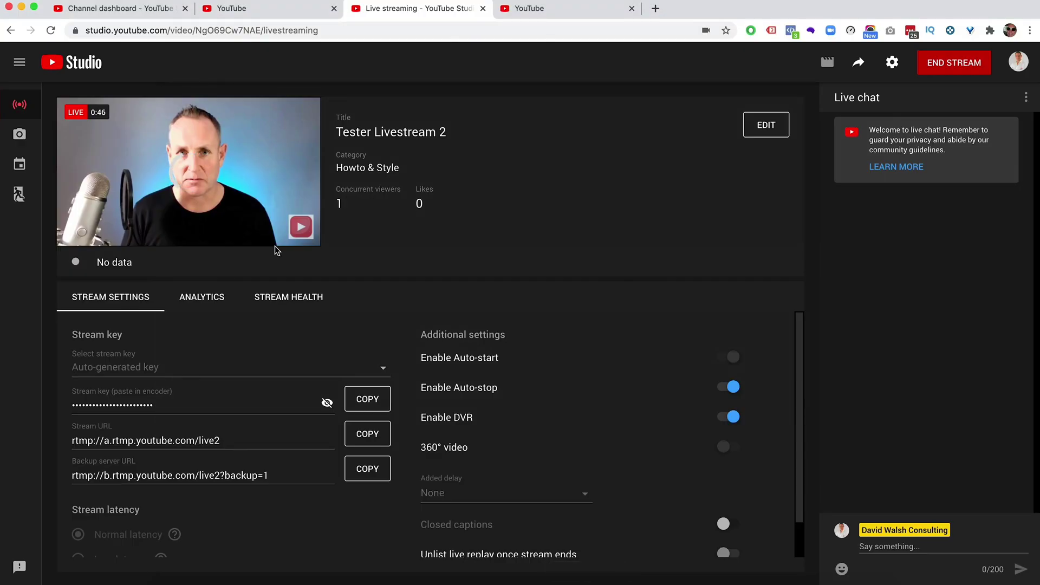
{"action": "mouse_move", "coordinate": [305, 206]}
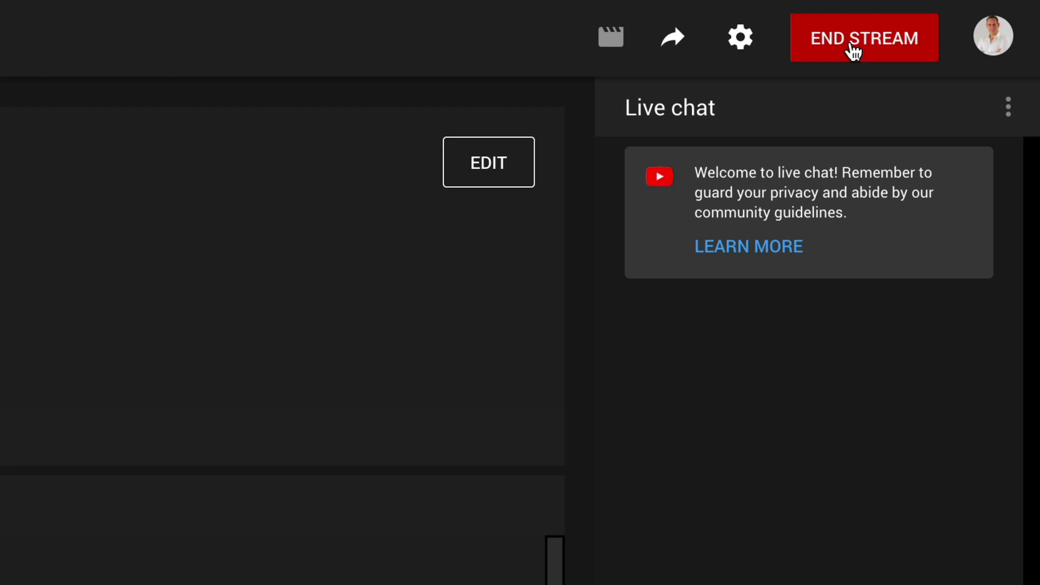
{"action": "left_click", "coordinate": [853, 51]}
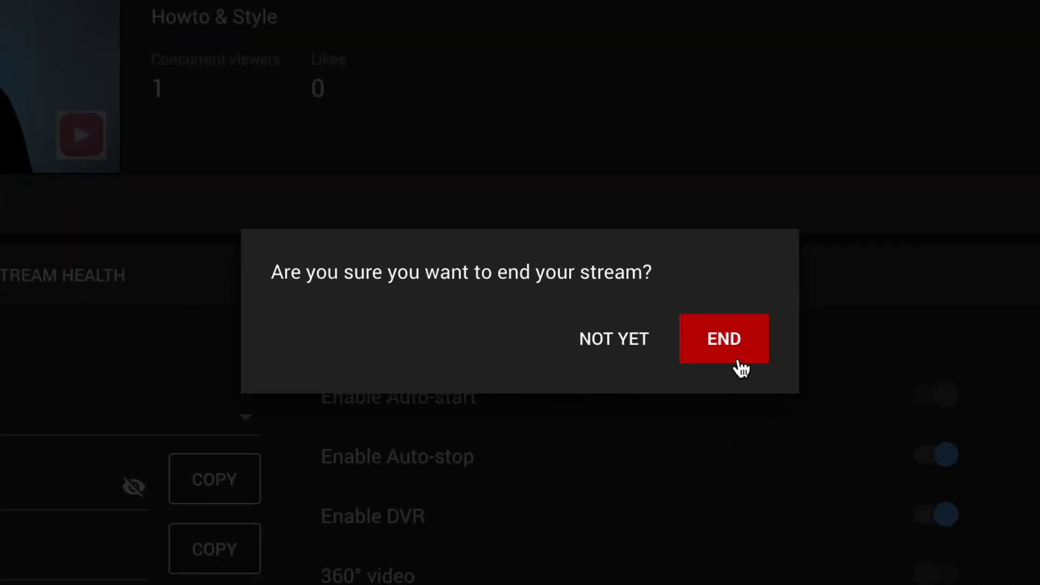
{"action": "left_click", "coordinate": [739, 363]}
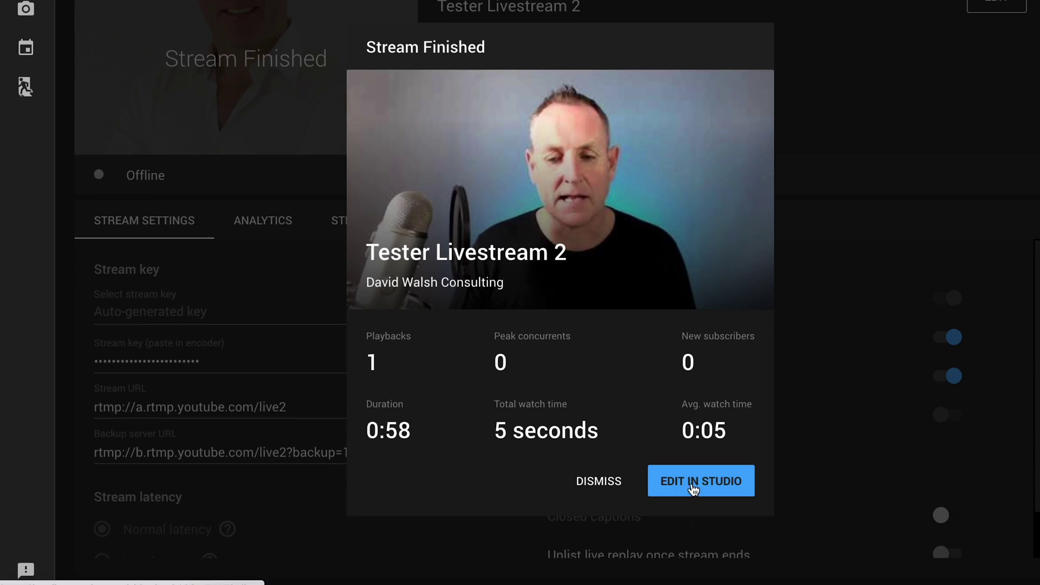
{"action": "left_click", "coordinate": [620, 484]}
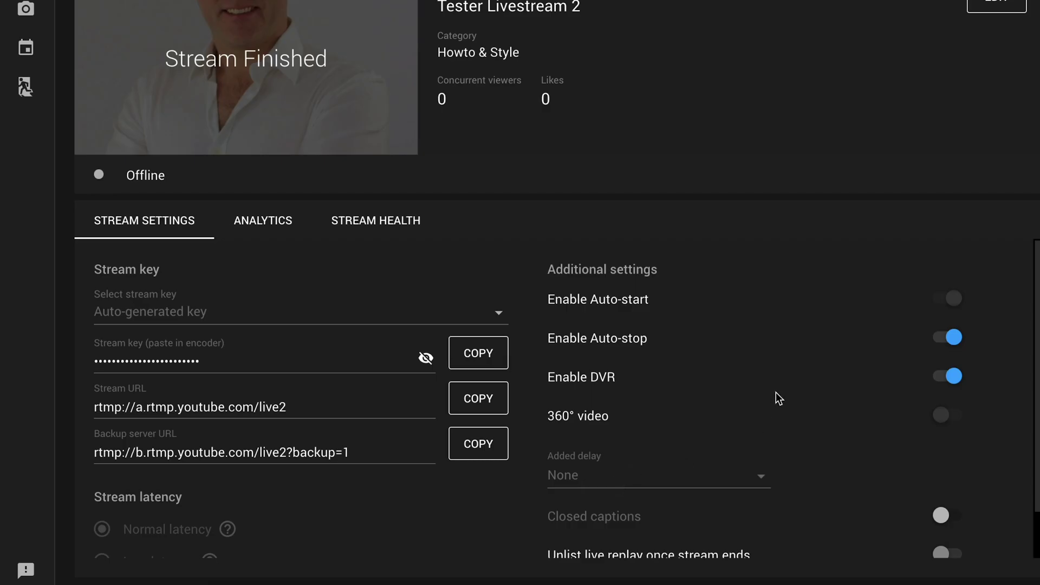
Go from YouTube's account menu into YouTube Studio's Videos list and its Live tab.
{"action": "left_click", "coordinate": [1017, 61]}
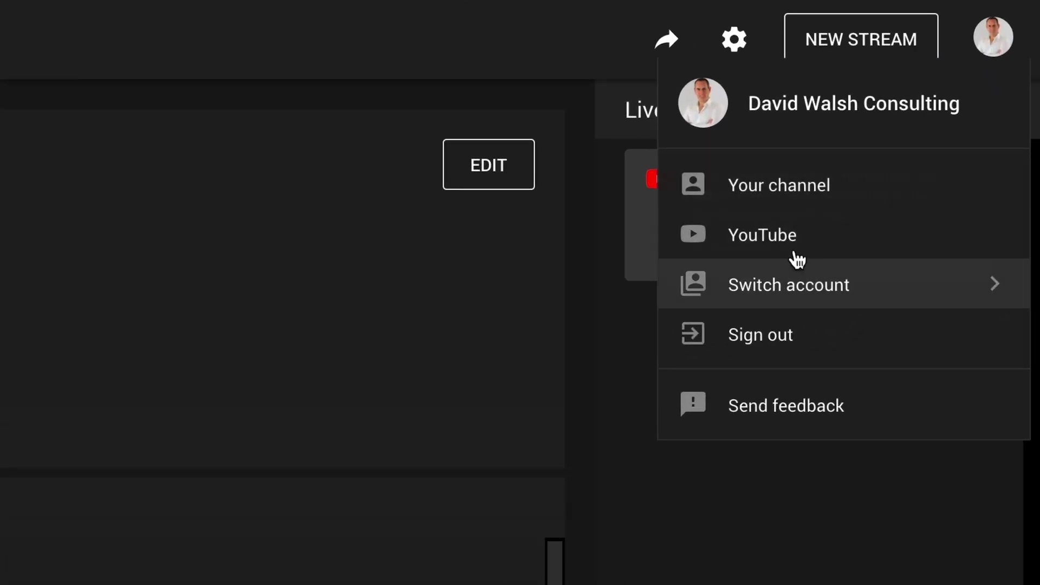
{"action": "key", "text": "Escape"}
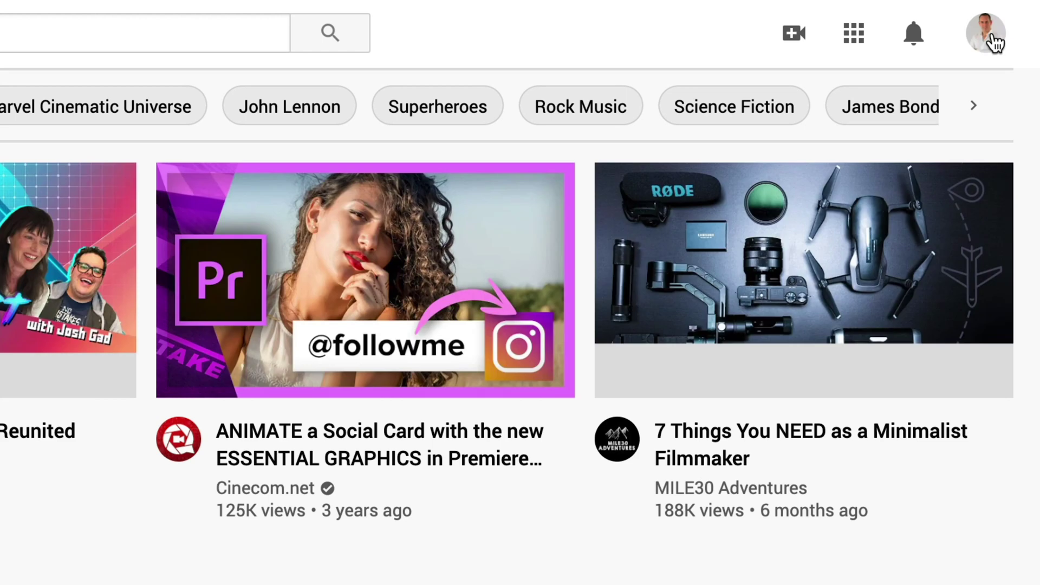
{"action": "left_click", "coordinate": [987, 42]}
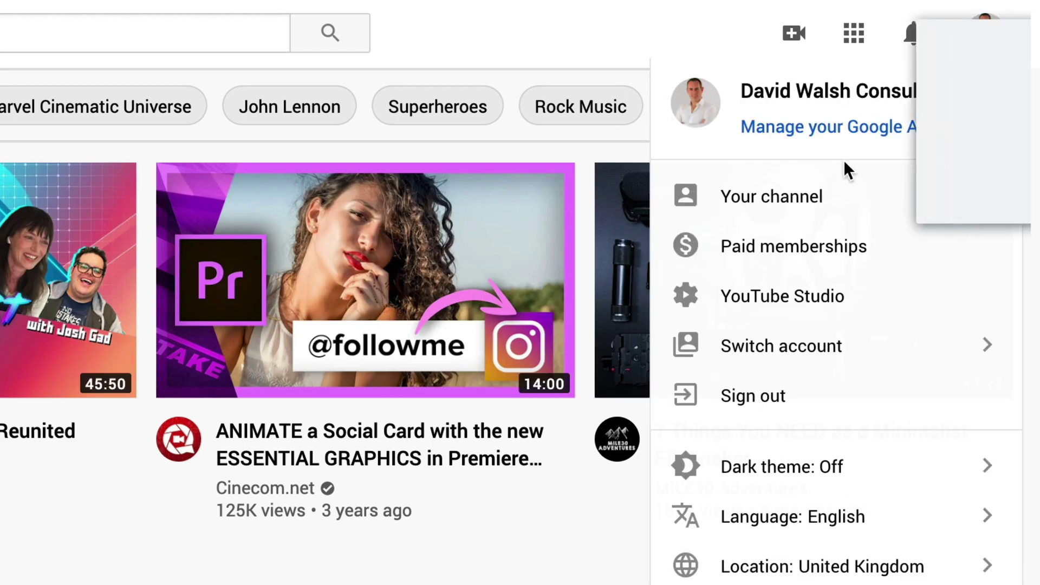
{"action": "left_click", "coordinate": [803, 297]}
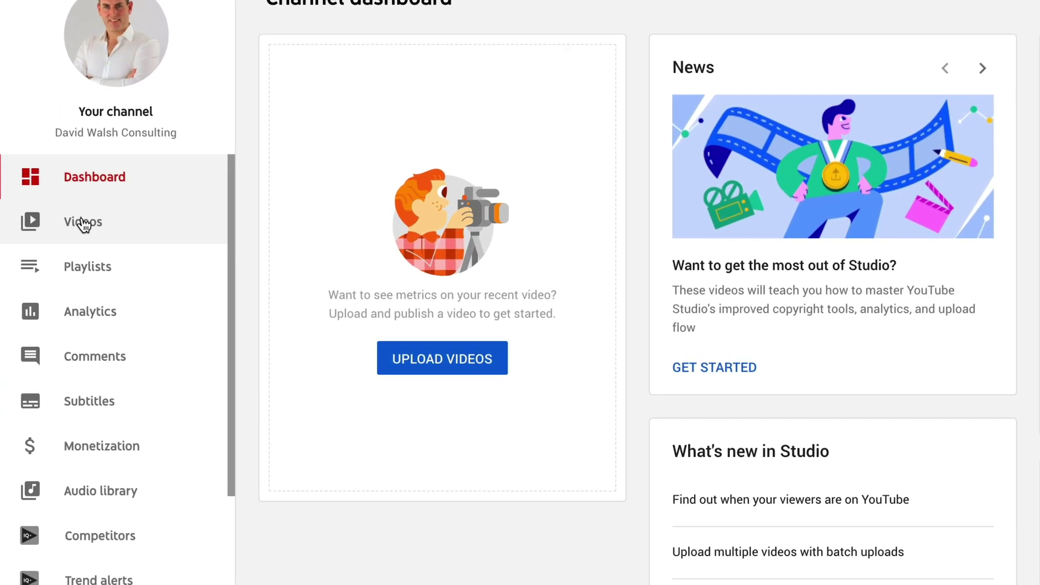
{"action": "left_click", "coordinate": [83, 222]}
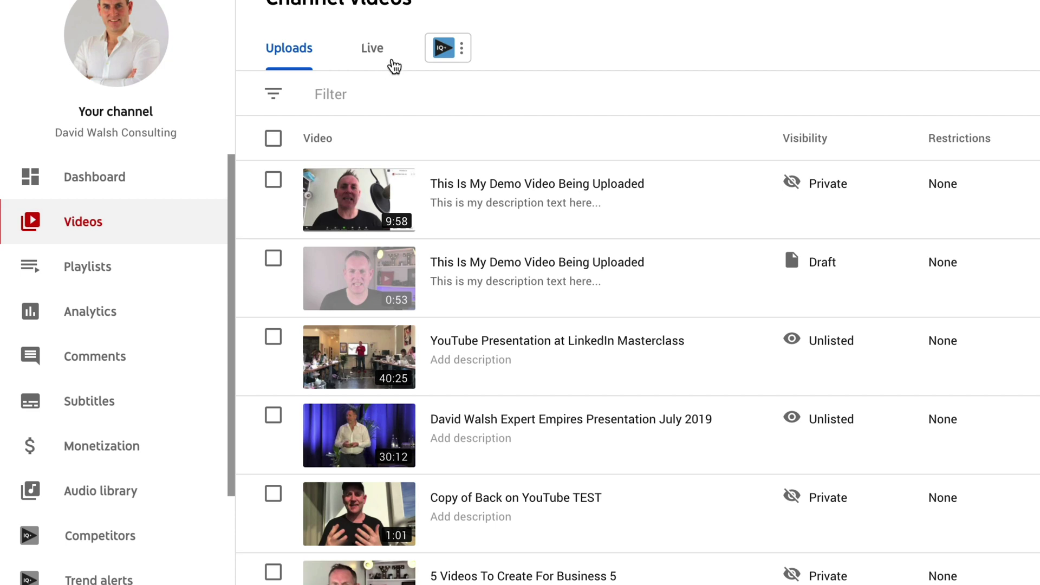
{"action": "left_click", "coordinate": [374, 51]}
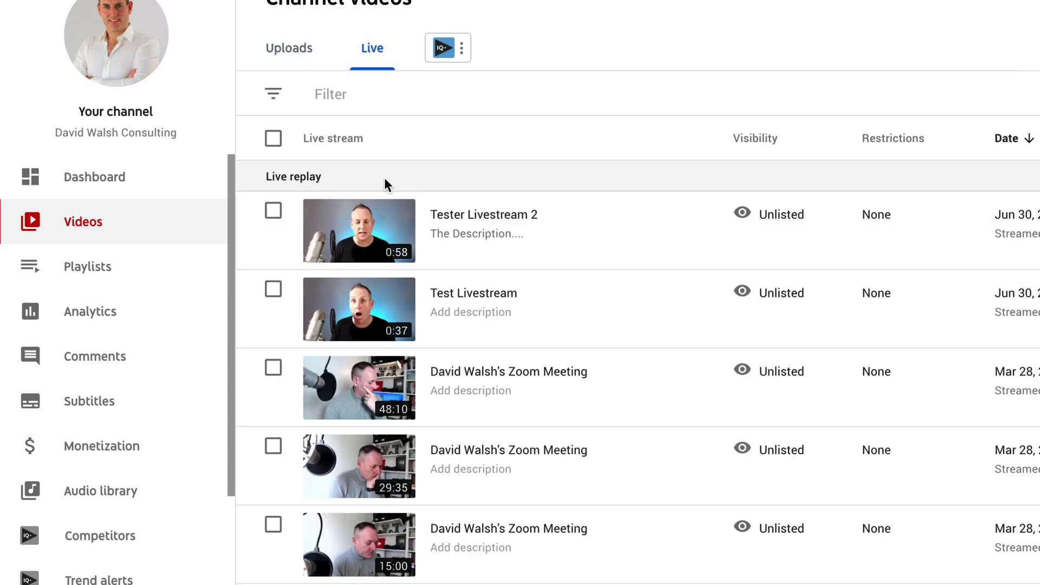
{"action": "mouse_move", "coordinate": [383, 261]}
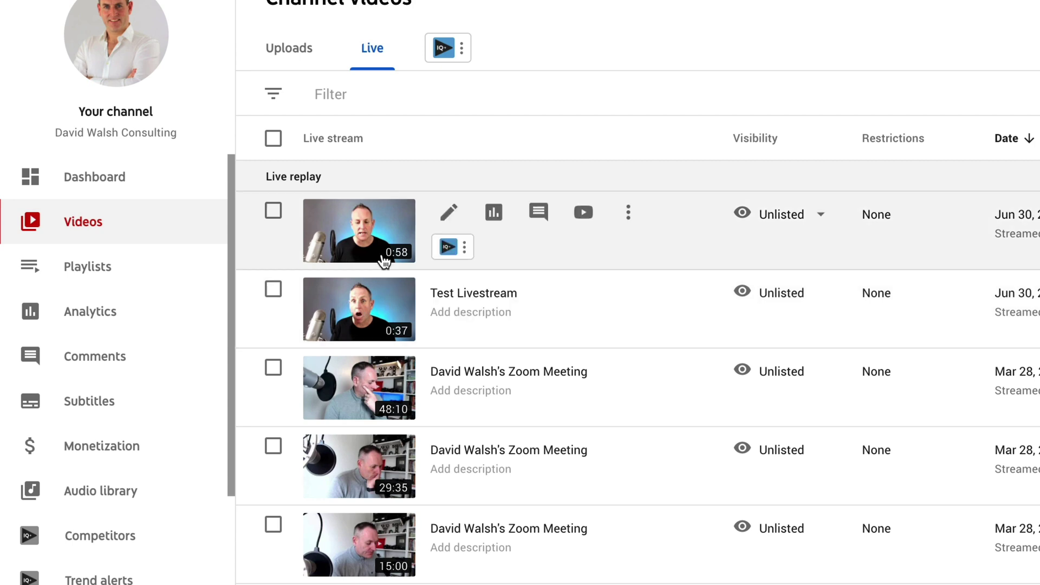
Open Tester Livestream 2's Video details, review its description and fields, and close the Options menu unused.
{"action": "left_click", "coordinate": [448, 215]}
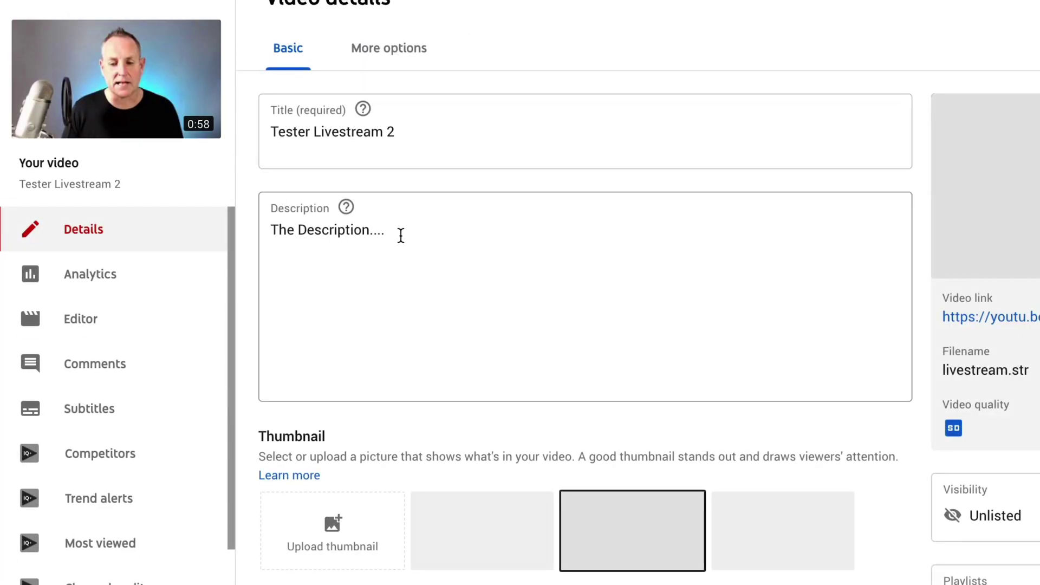
{"action": "left_click", "coordinate": [392, 235]}
{"action": "scroll", "coordinate": [420, 309], "scroll_direction": "down", "scroll_amount": 3}
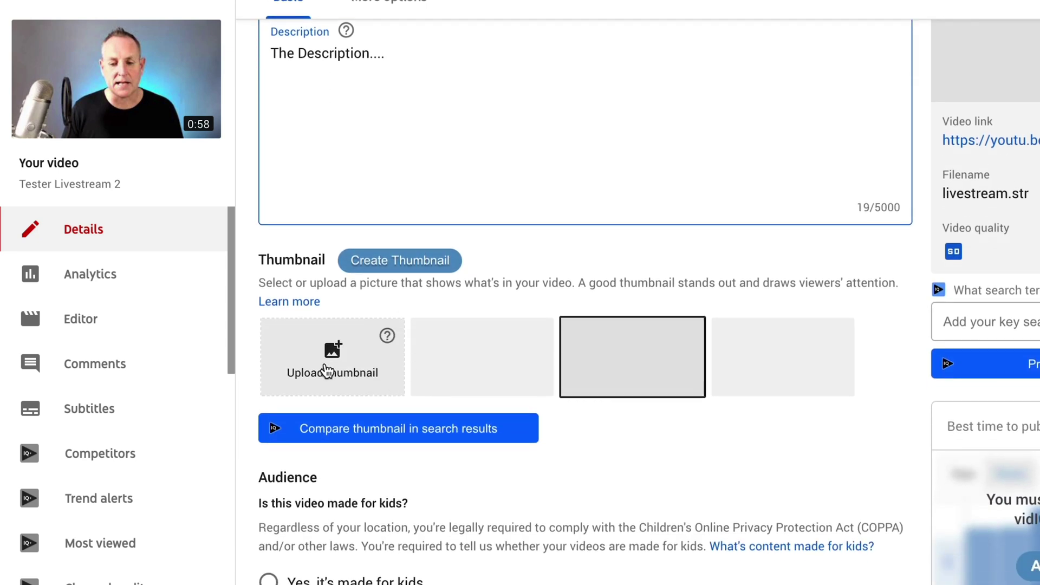
{"action": "scroll", "coordinate": [327, 372], "scroll_direction": "down", "scroll_amount": 5}
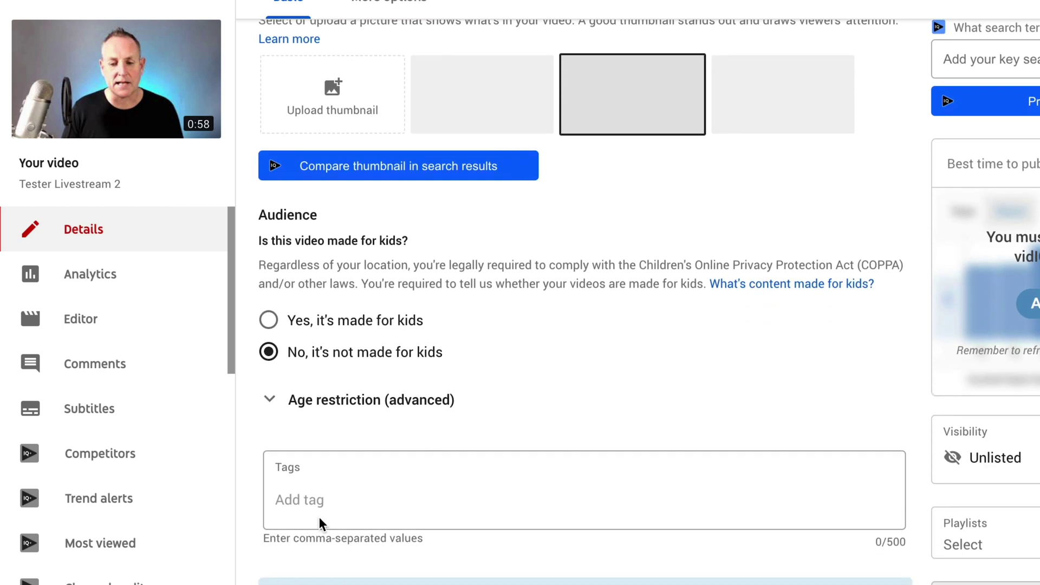
{"action": "scroll", "coordinate": [323, 517], "scroll_direction": "up", "scroll_amount": 7}
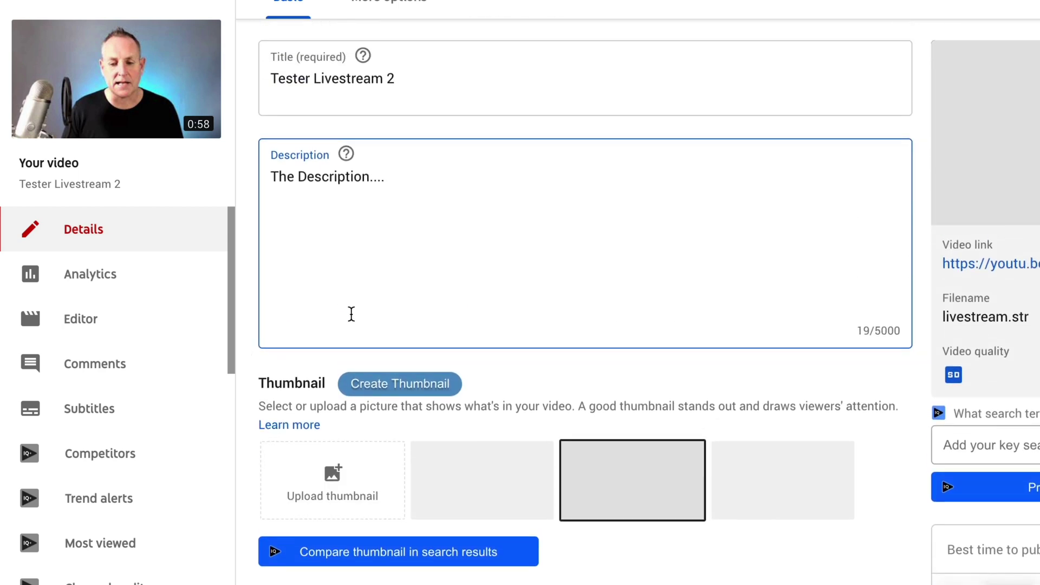
{"action": "scroll", "coordinate": [354, 289], "scroll_direction": "up", "scroll_amount": 1}
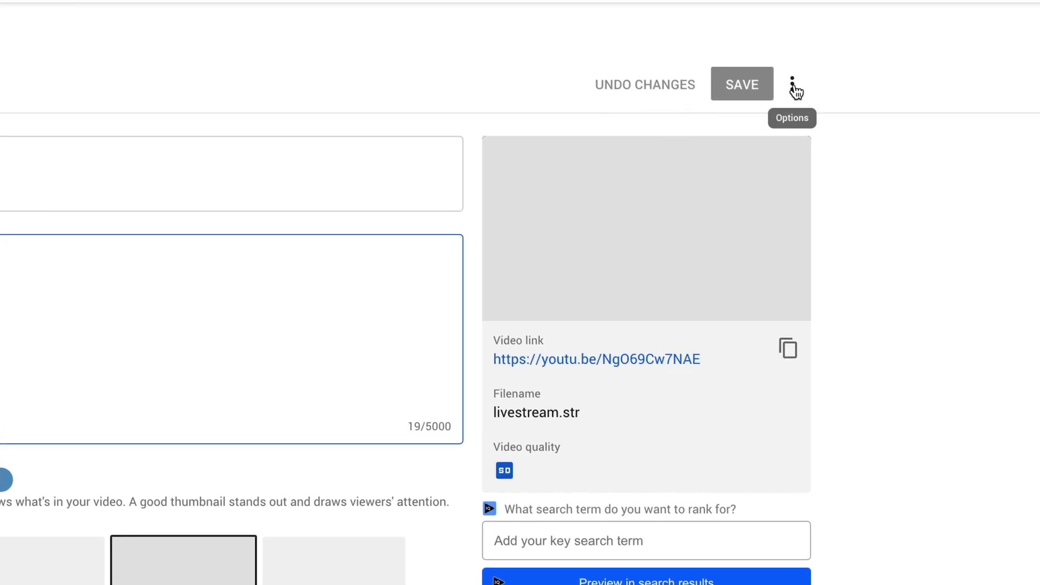
{"action": "left_click", "coordinate": [794, 88]}
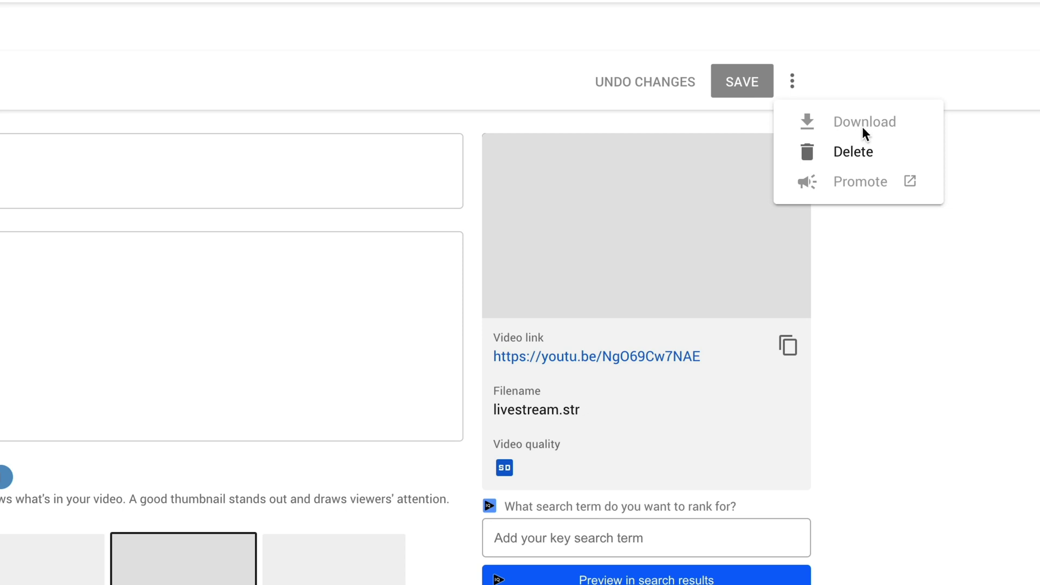
{"action": "left_click", "coordinate": [606, 124]}
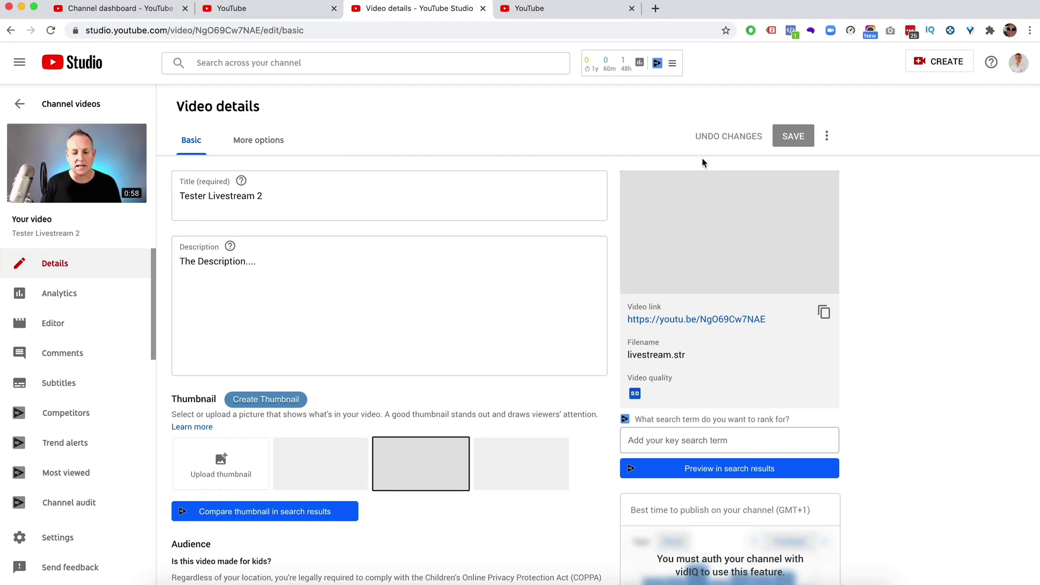